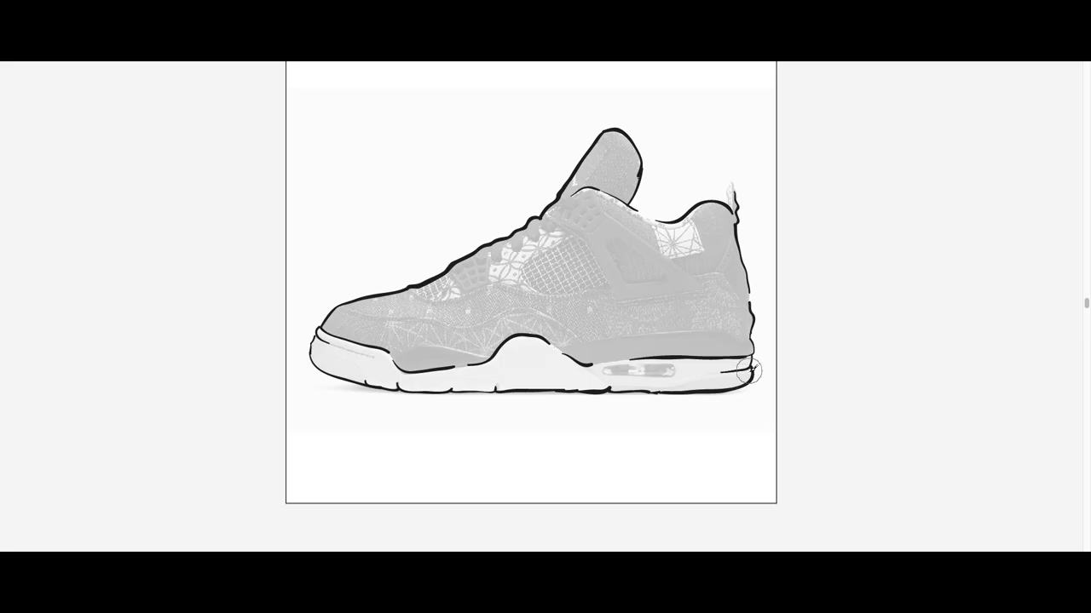
Step: Ink the sole and midsole contour lines, including the outline under the air window
drag(730, 208, 736, 190)
mouse_move(377, 353)
mouse_down()
mouse_move(312, 339)
mouse_move(375, 377)
mouse_up()
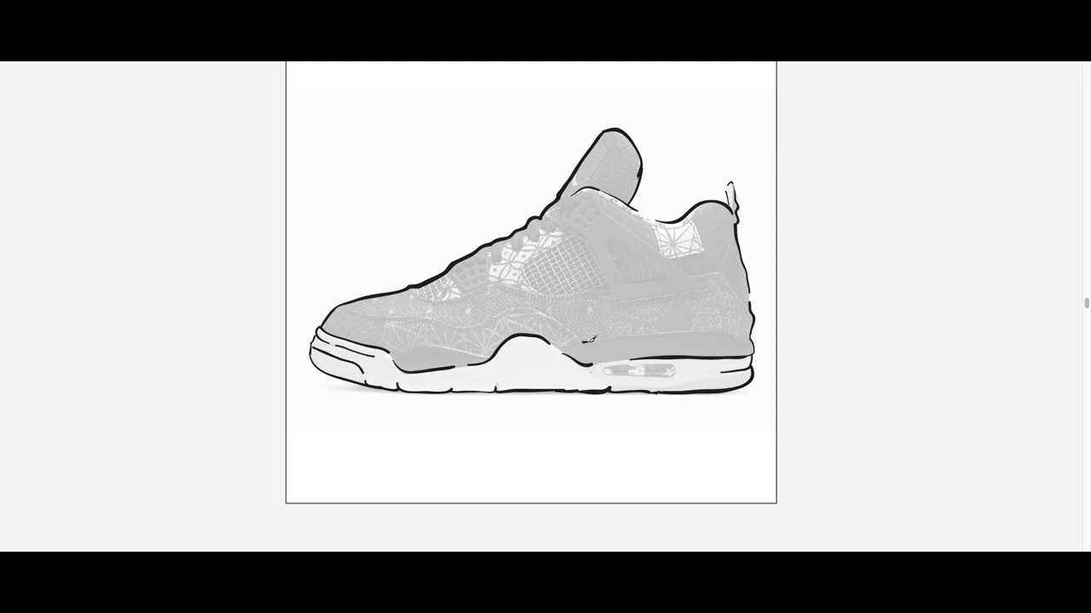
drag(702, 328, 728, 325)
key(ctrl+plus)
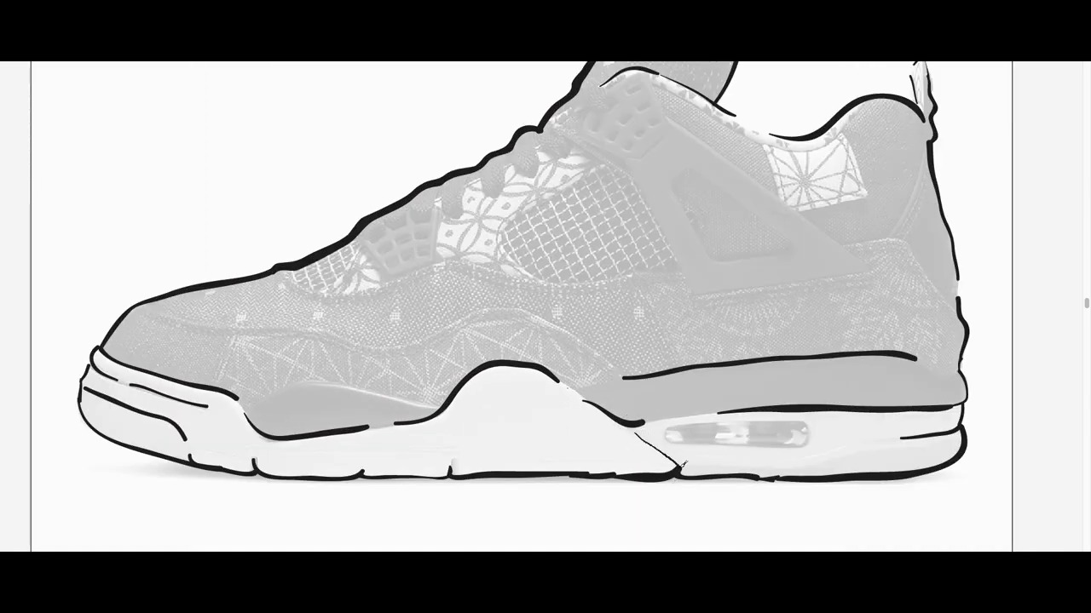
drag(682, 464, 748, 468)
mouse_move(831, 463)
mouse_down()
mouse_move(918, 440)
mouse_move(908, 430)
mouse_up()
drag(665, 426, 791, 443)
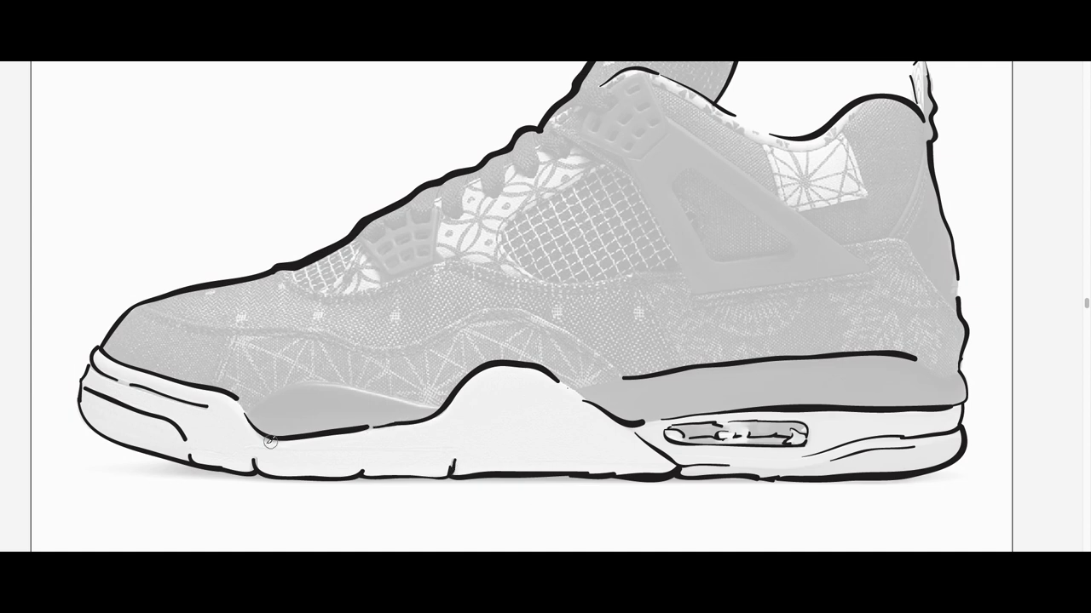
drag(269, 442, 597, 460)
Step: Draw the upper panel seam lines running from the toe across to the midsole
mouse_move(143, 302)
mouse_down()
mouse_move(187, 320)
mouse_move(347, 339)
mouse_up()
drag(417, 340, 493, 311)
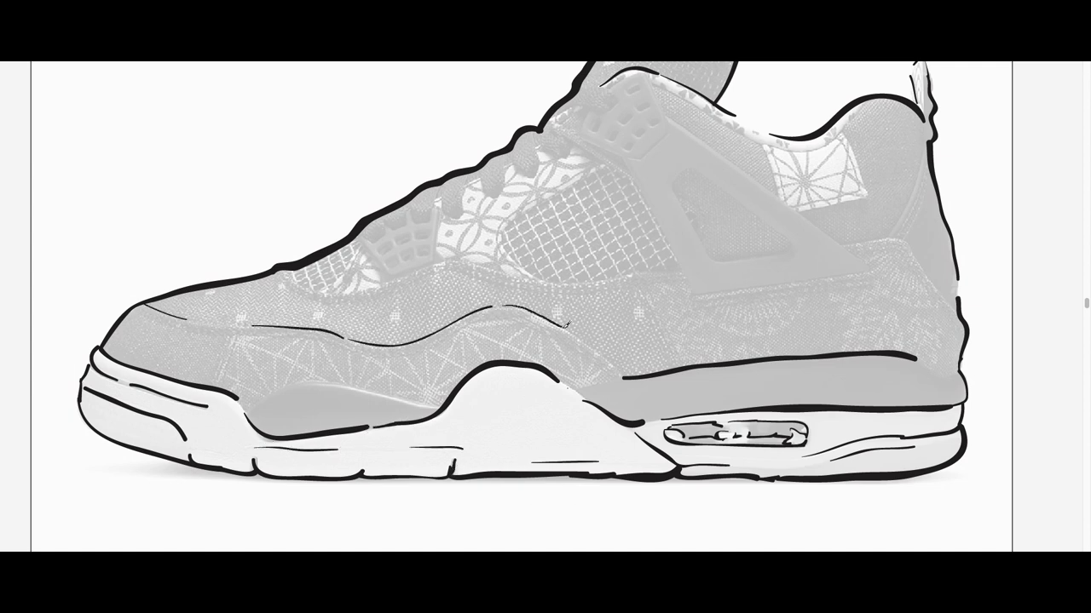
mouse_move(568, 323)
mouse_down()
mouse_move(632, 371)
mouse_move(632, 390)
mouse_up()
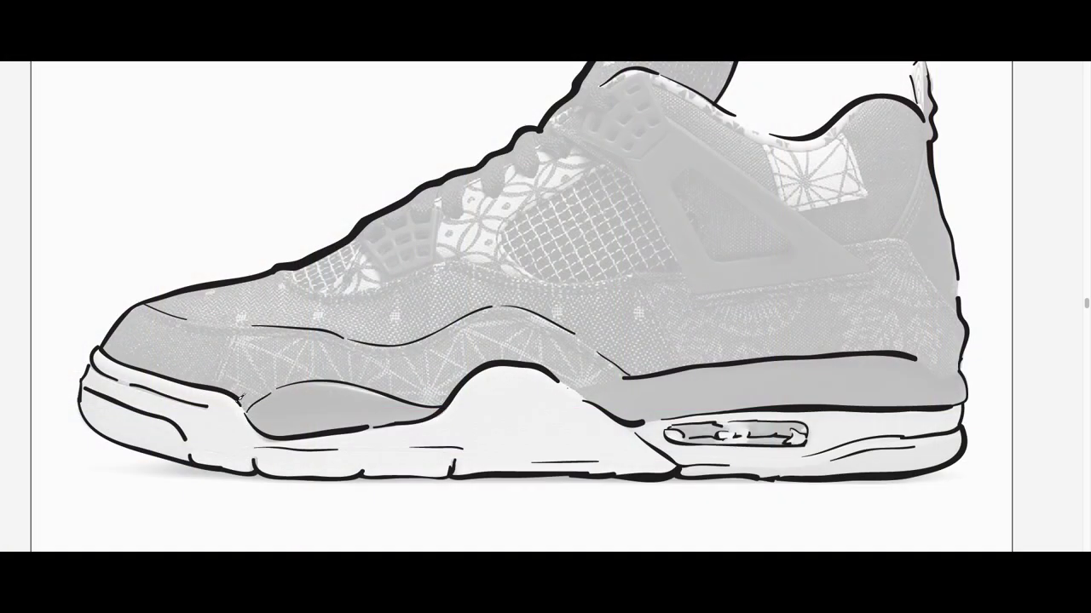
drag(367, 444, 407, 446)
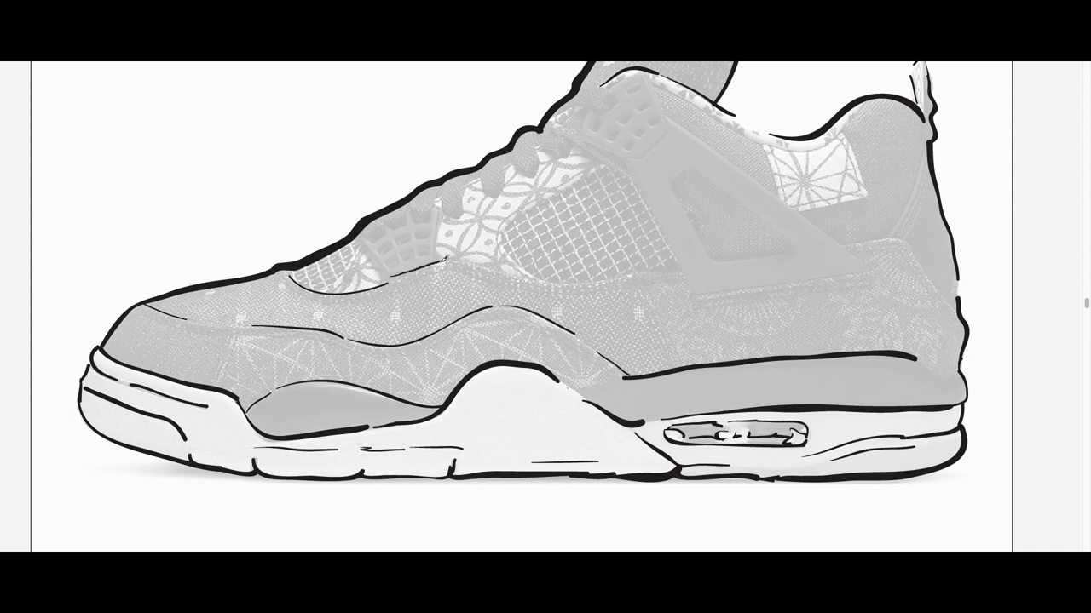
drag(382, 281, 680, 267)
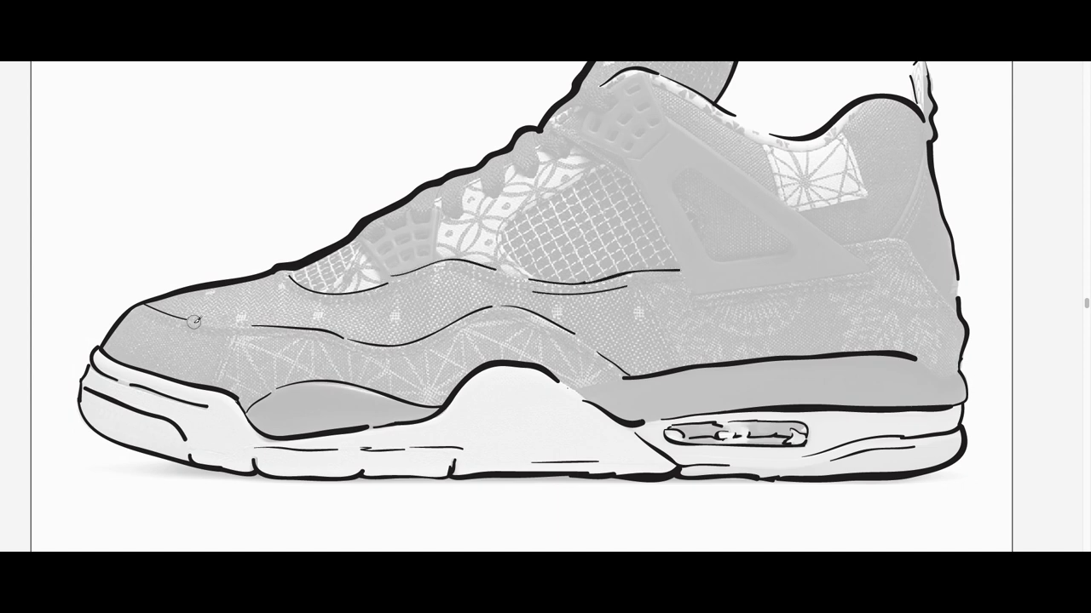
drag(186, 320, 255, 324)
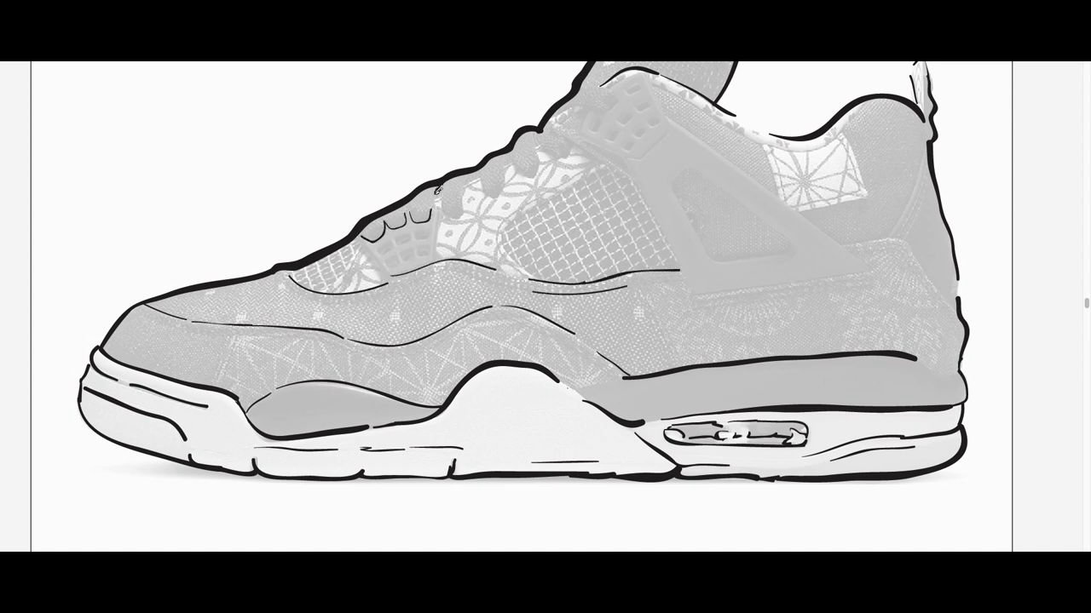
Step: Ink the laces, the toe eyelet marks and the lines around the tongue and collar
mouse_move(451, 208)
mouse_down()
mouse_move(479, 175)
mouse_move(517, 165)
mouse_up()
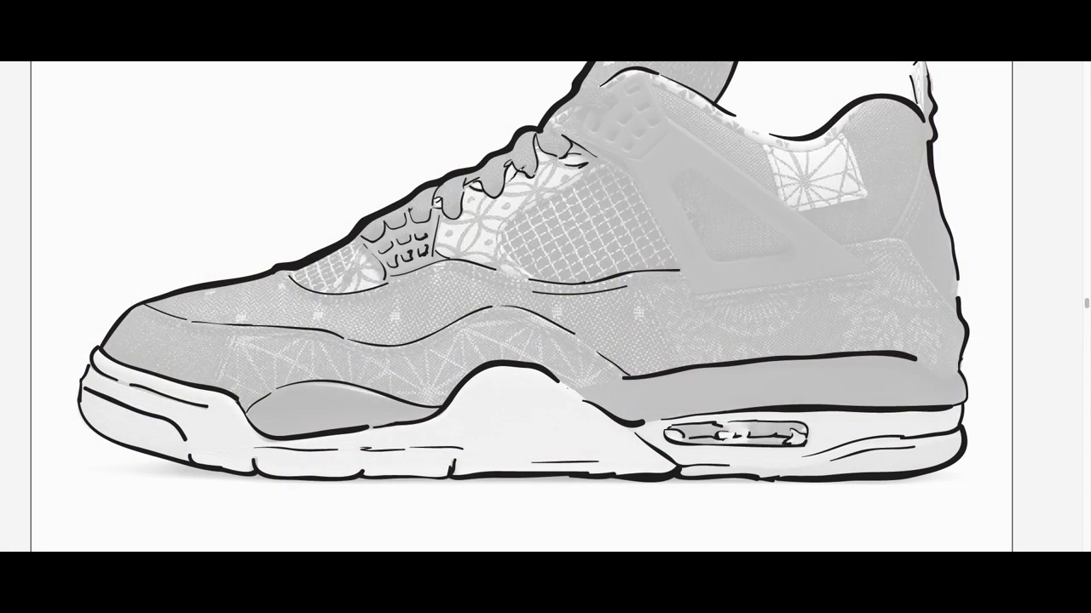
drag(552, 174, 515, 183)
drag(358, 247, 294, 280)
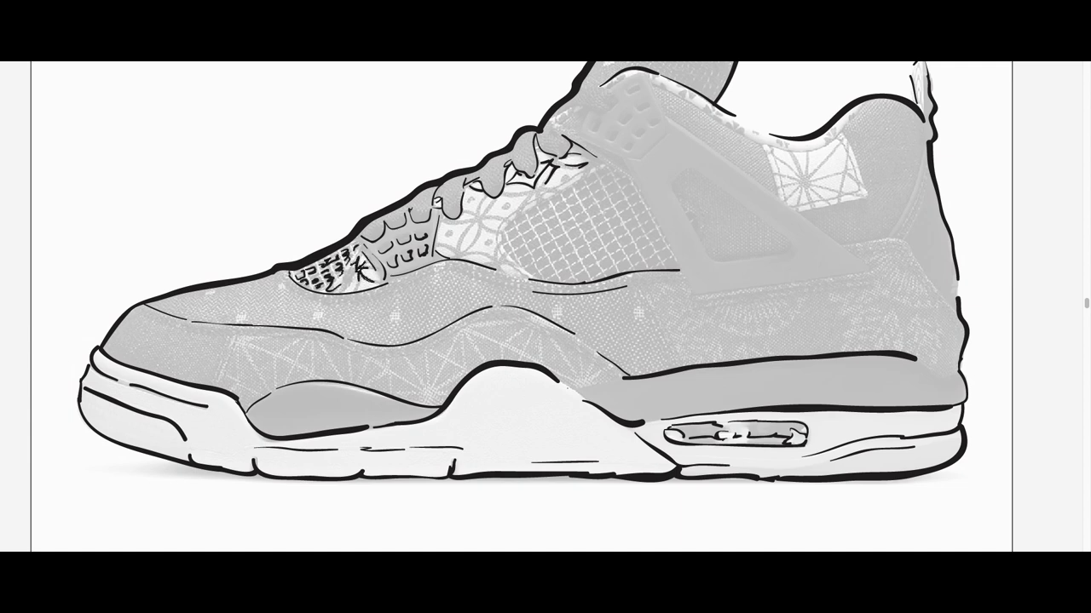
drag(362, 260, 350, 286)
drag(477, 196, 467, 202)
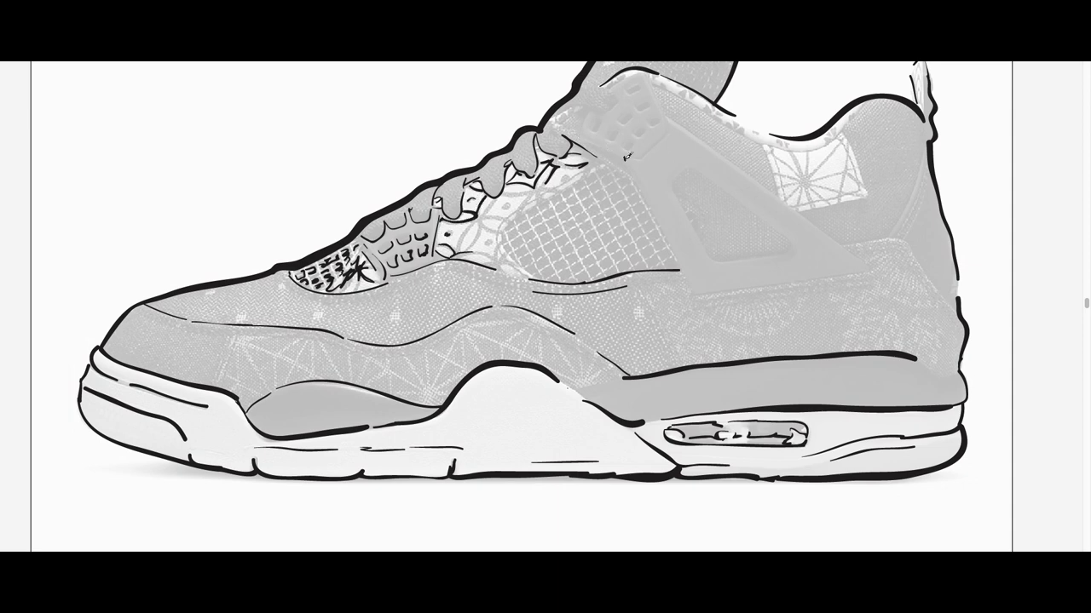
drag(630, 159, 673, 128)
drag(584, 115, 620, 156)
scroll(702, 242, up, 3)
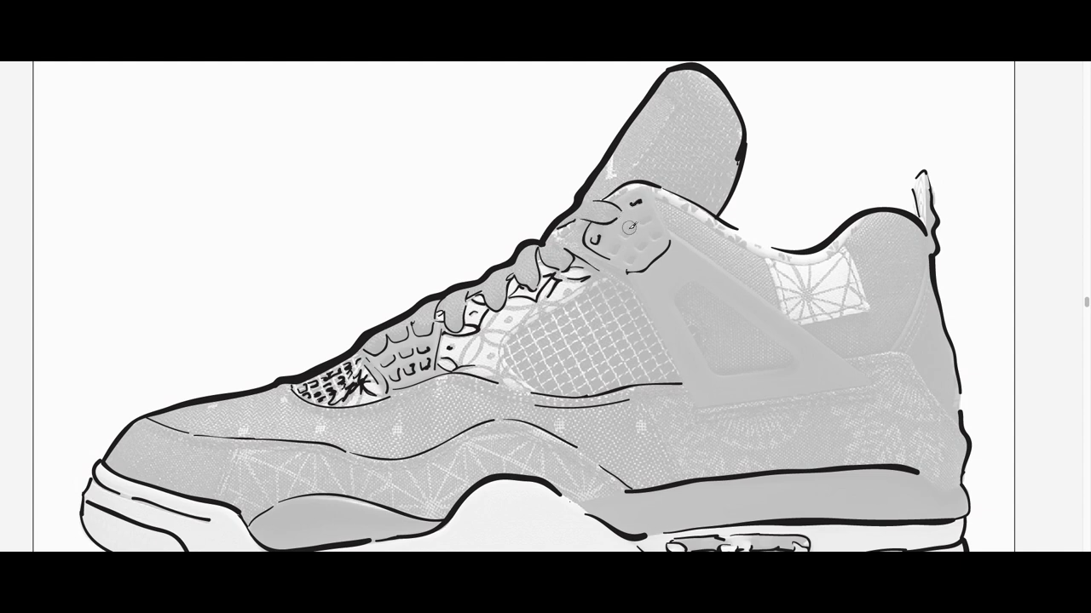
Step: Add eyelet dashes and outline the side wing triangle and its outer strap edge
drag(613, 241, 622, 252)
drag(634, 223, 639, 218)
scroll(635, 277, down, 3)
scroll(634, 277, right, 3)
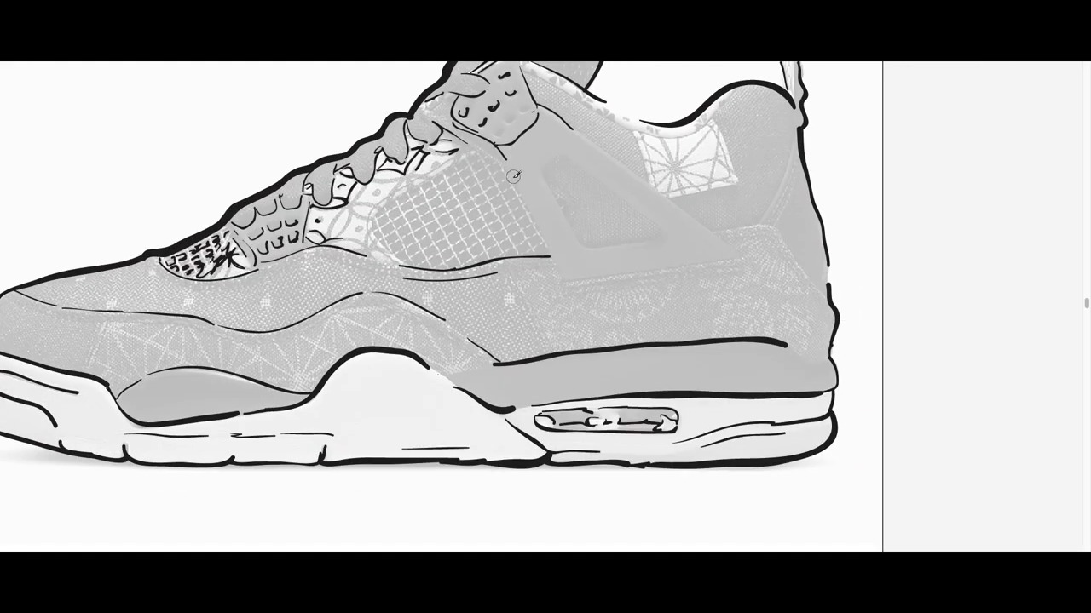
mouse_move(508, 170)
mouse_down()
mouse_move(566, 274)
mouse_move(738, 256)
mouse_up()
drag(576, 243, 656, 225)
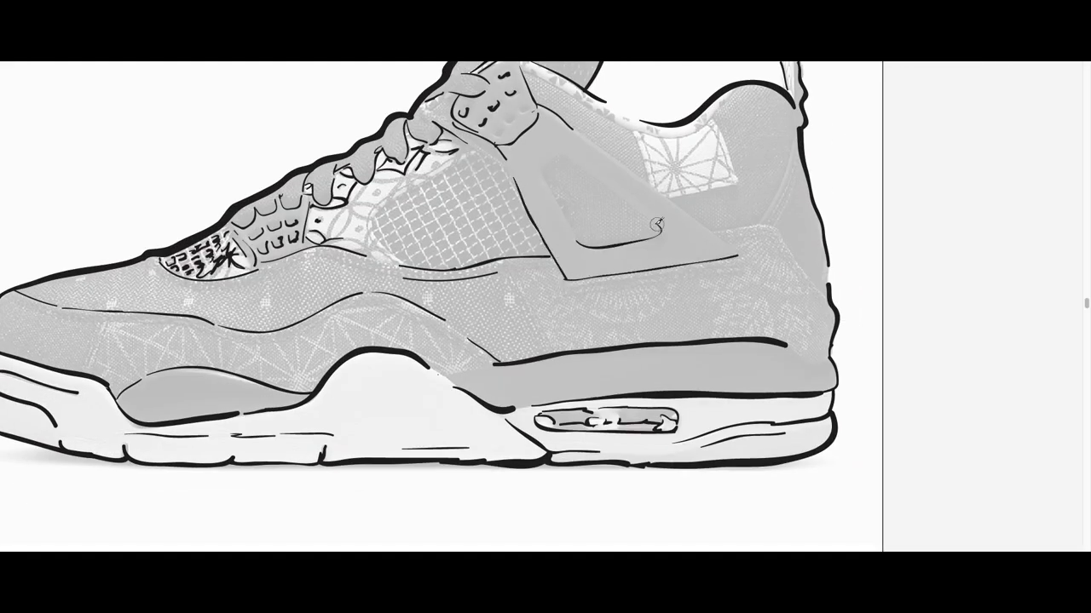
mouse_move(562, 205)
mouse_down()
mouse_move(585, 160)
mouse_move(668, 235)
mouse_up()
mouse_move(571, 129)
mouse_down()
mouse_move(724, 228)
mouse_move(782, 226)
mouse_move(827, 300)
mouse_up()
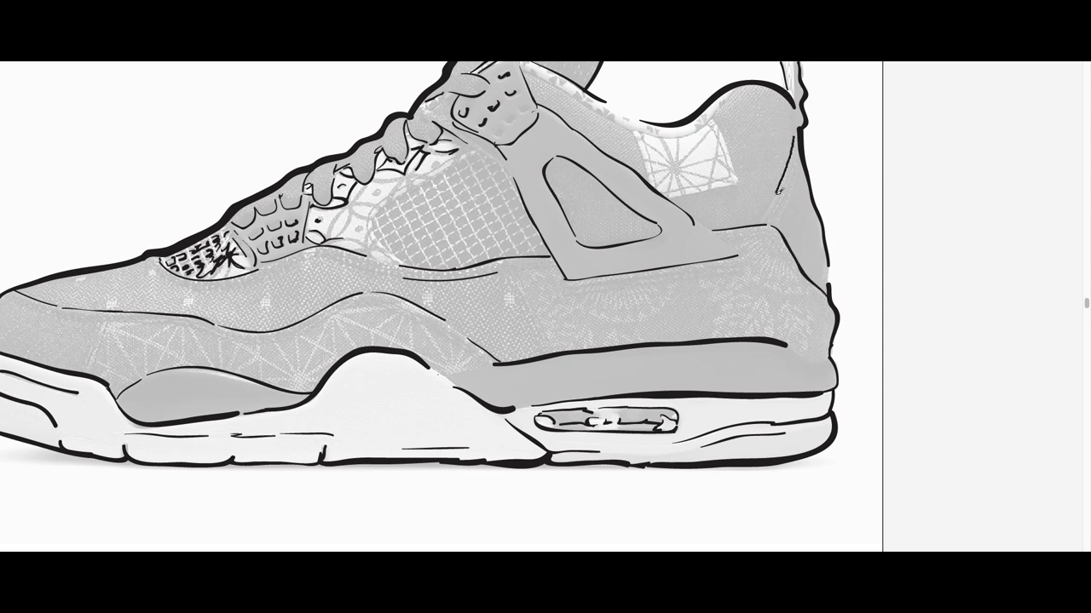
Step: Outline the heel patch edges and the mesh panel's left edge and diagonals
drag(777, 192, 755, 225)
drag(670, 196, 736, 180)
drag(630, 126, 651, 181)
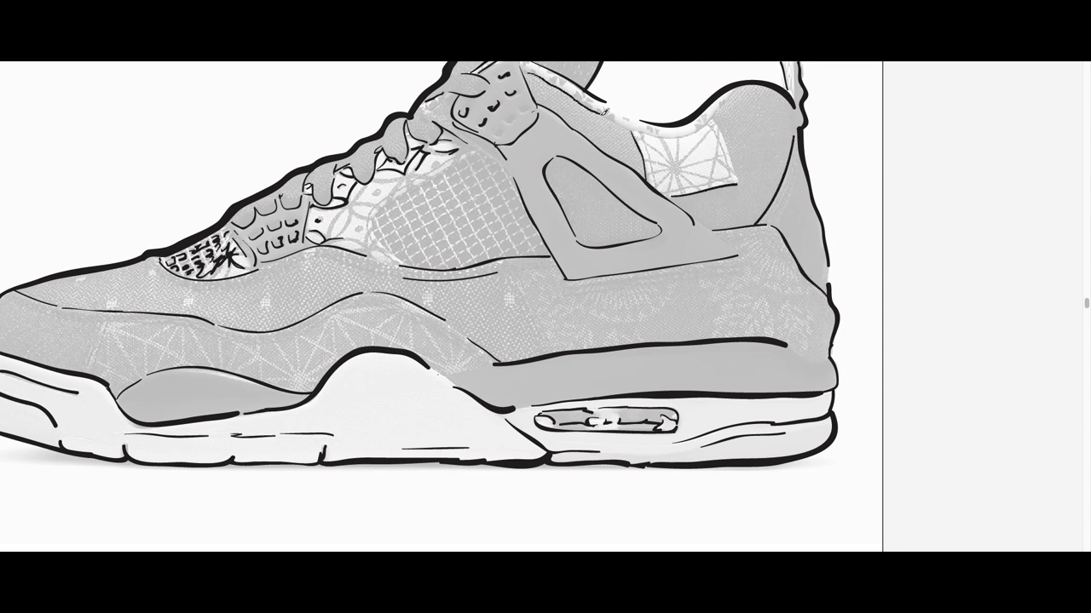
mouse_move(605, 110)
mouse_down()
mouse_move(653, 133)
mouse_move(713, 119)
mouse_up()
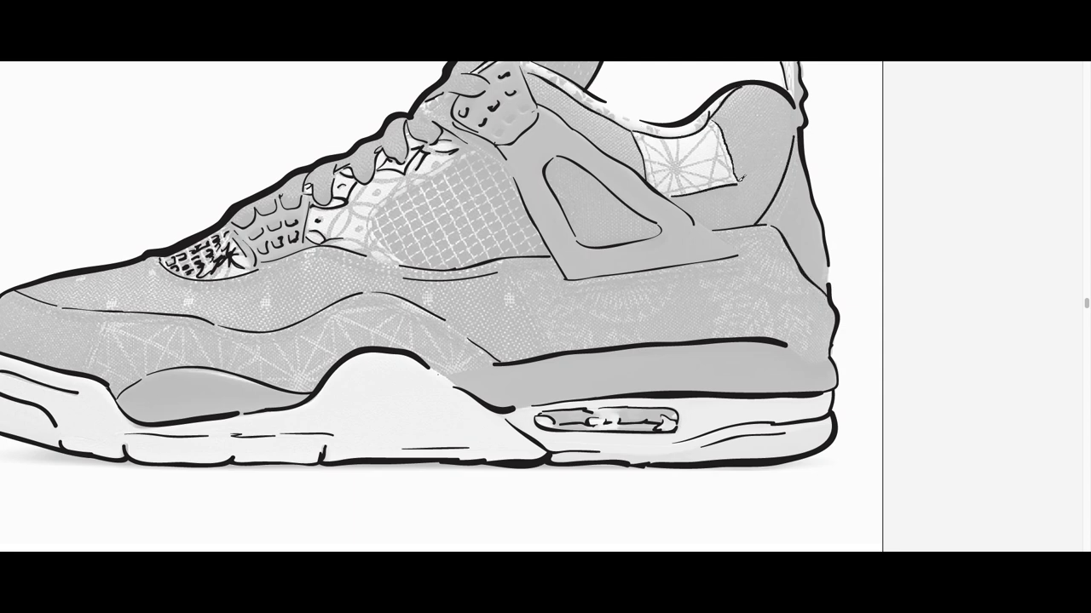
mouse_move(369, 217)
mouse_down()
mouse_move(413, 267)
mouse_move(481, 138)
mouse_up()
drag(465, 136, 504, 167)
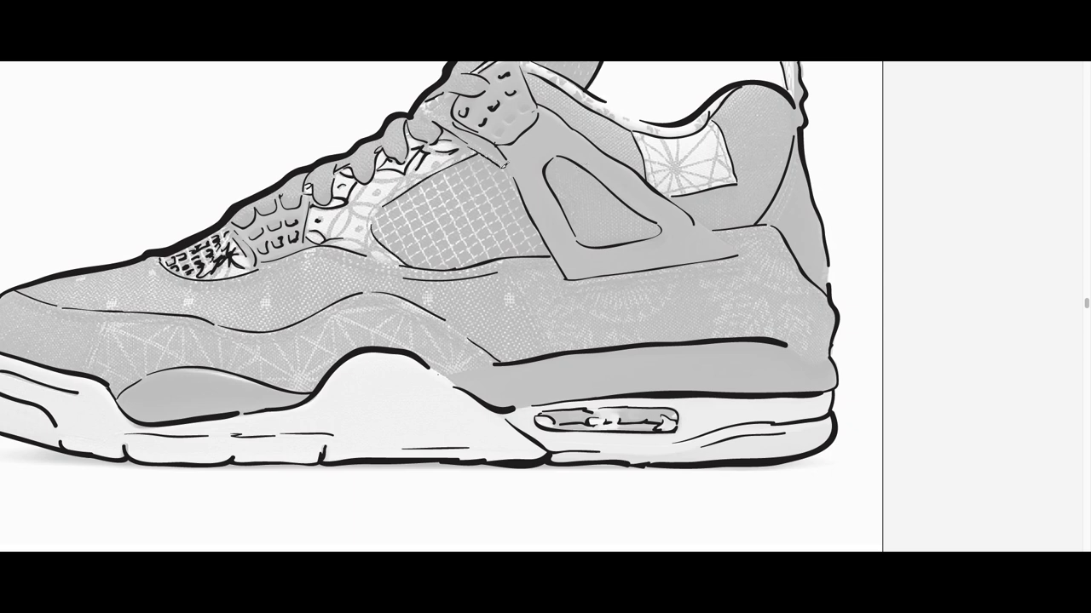
drag(730, 241, 740, 254)
Step: Ink the detail lines inside the air window and along the midsole
scroll(832, 357, down, 5)
scroll(831, 357, up, 6)
drag(619, 456, 712, 457)
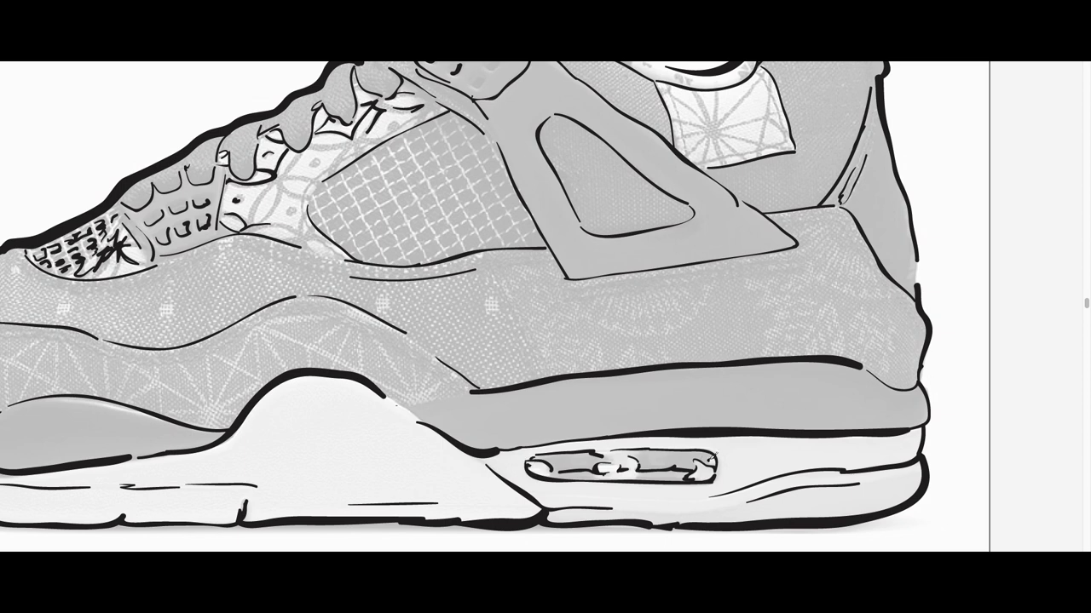
mouse_move(630, 509)
mouse_down()
mouse_move(721, 513)
mouse_move(709, 502)
mouse_up()
scroll(594, 149, down, 3)
scroll(593, 149, down, 1)
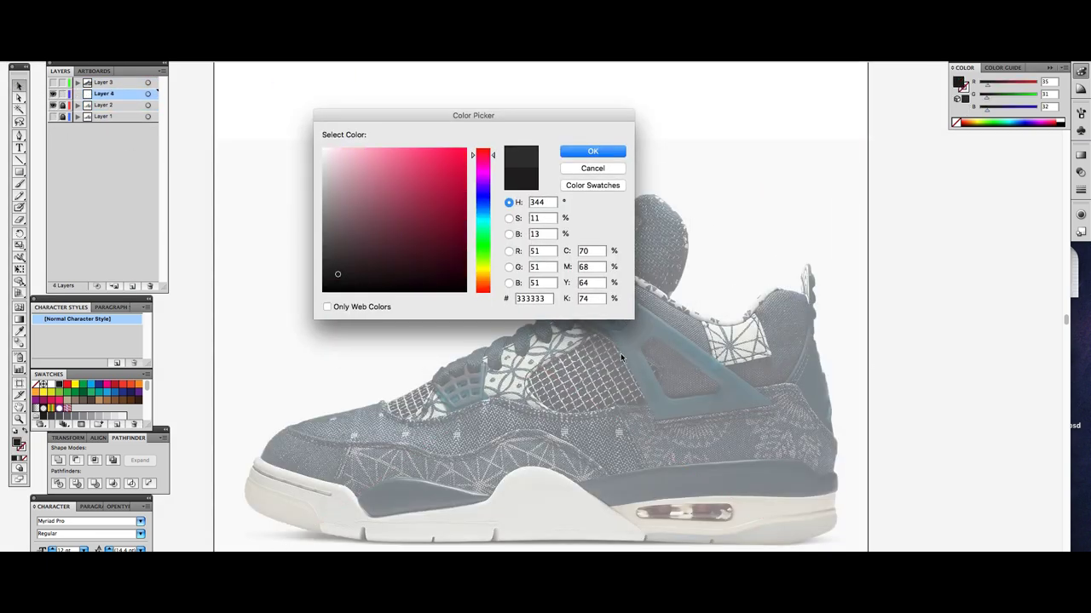
Step: Choose a teal shade in the Color Picker as the fill colour
drag(483, 154, 483, 216)
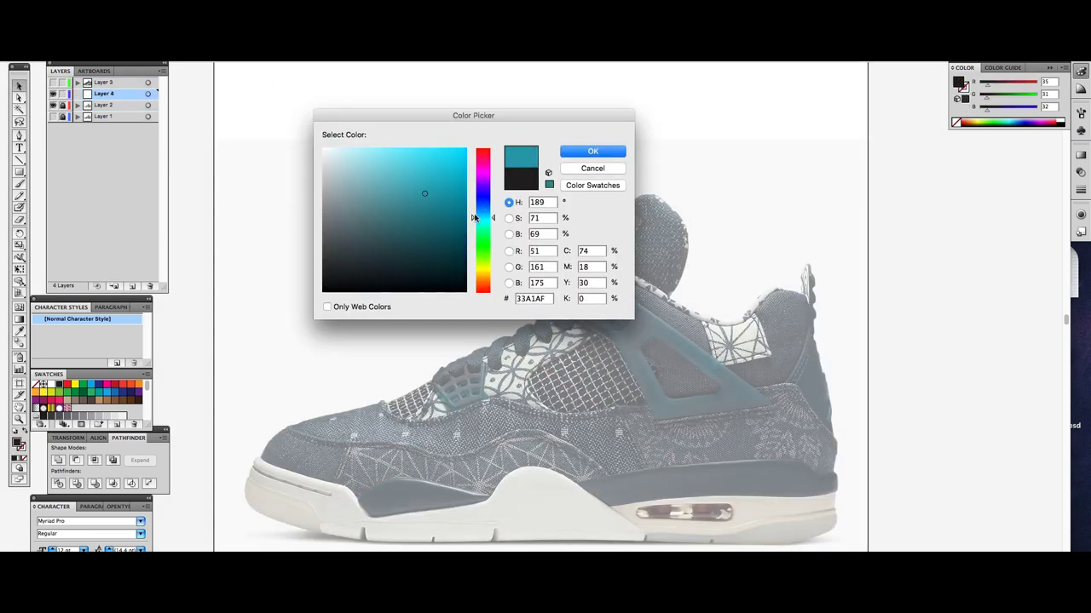
click(430, 228)
key(Return)
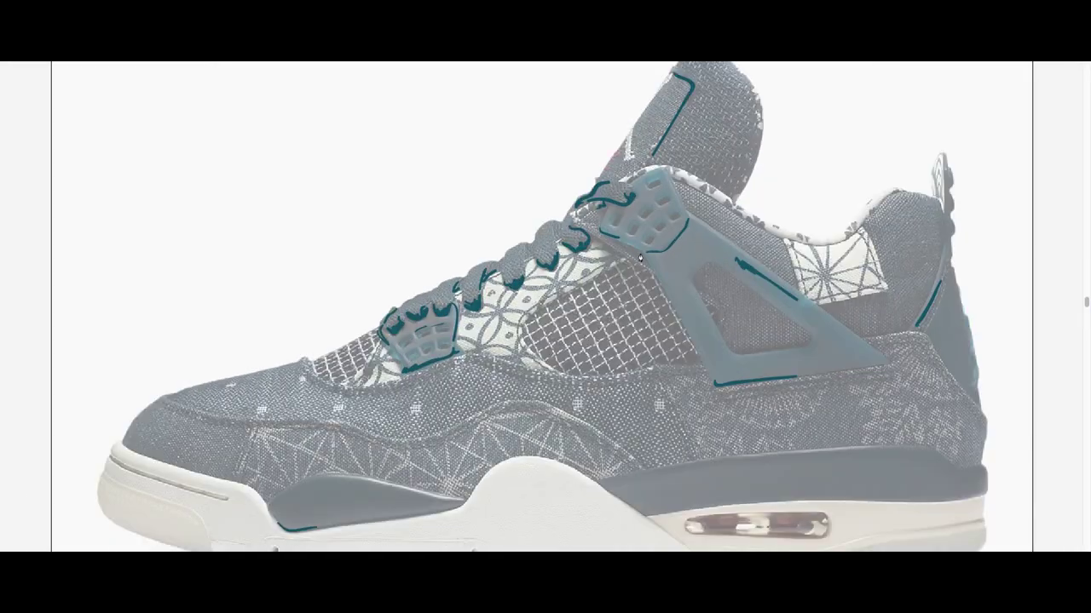
Step: Draw a teal-filled shape over the wing strap, including its inner window edge
click(644, 253)
click(714, 385)
click(886, 362)
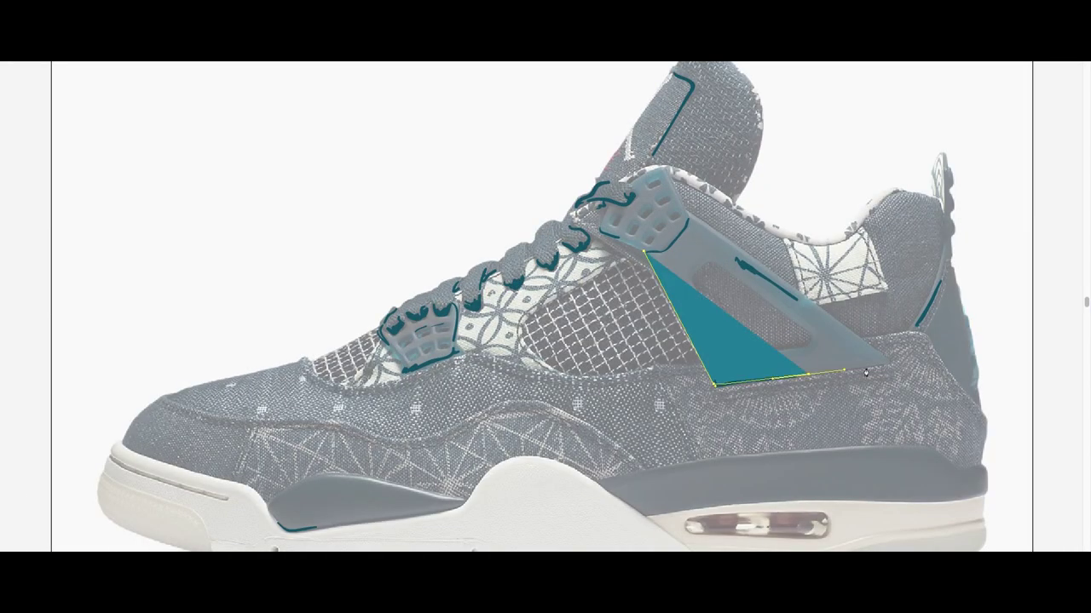
click(686, 212)
click(646, 252)
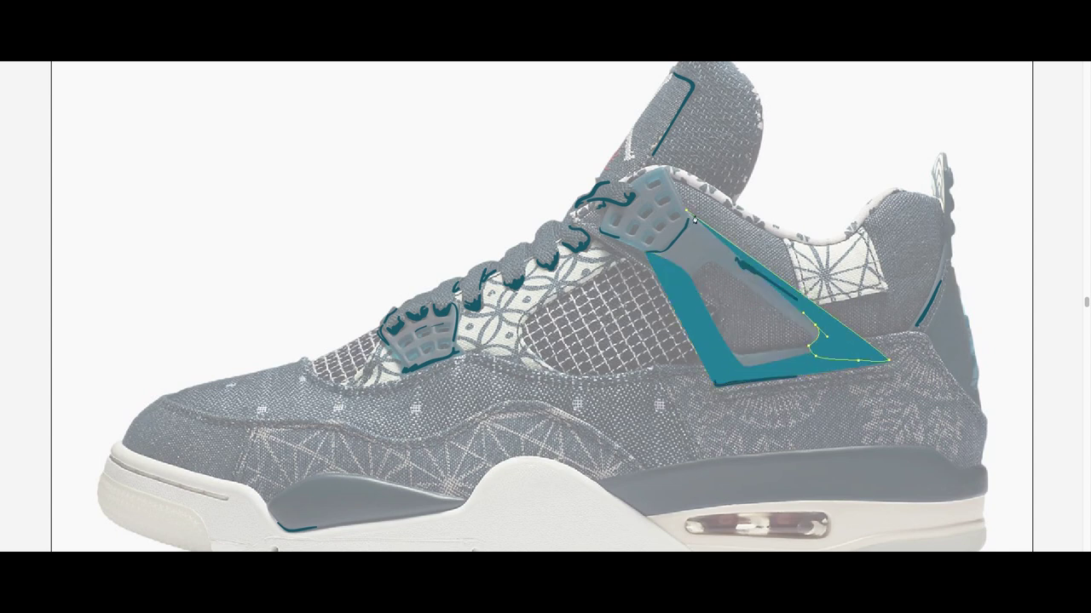
click(686, 217)
click(720, 260)
click(692, 285)
key(Return)
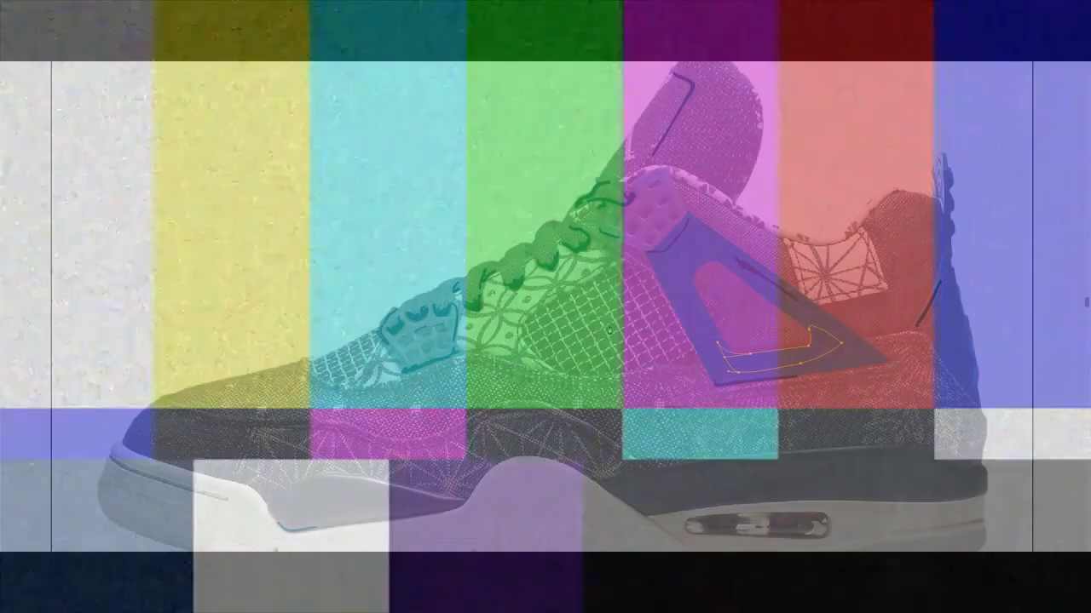
Step: Add a teal shape over the upper strap piece and paint dark teal along the heel edge
click(605, 275)
click(637, 256)
click(661, 304)
click(635, 342)
click(578, 320)
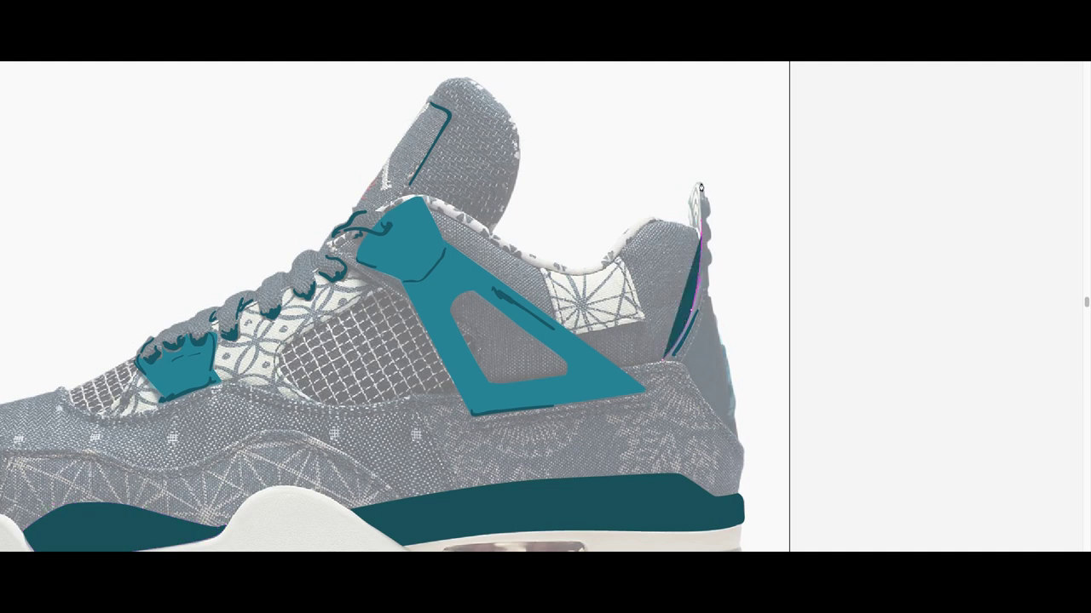
drag(724, 352, 669, 364)
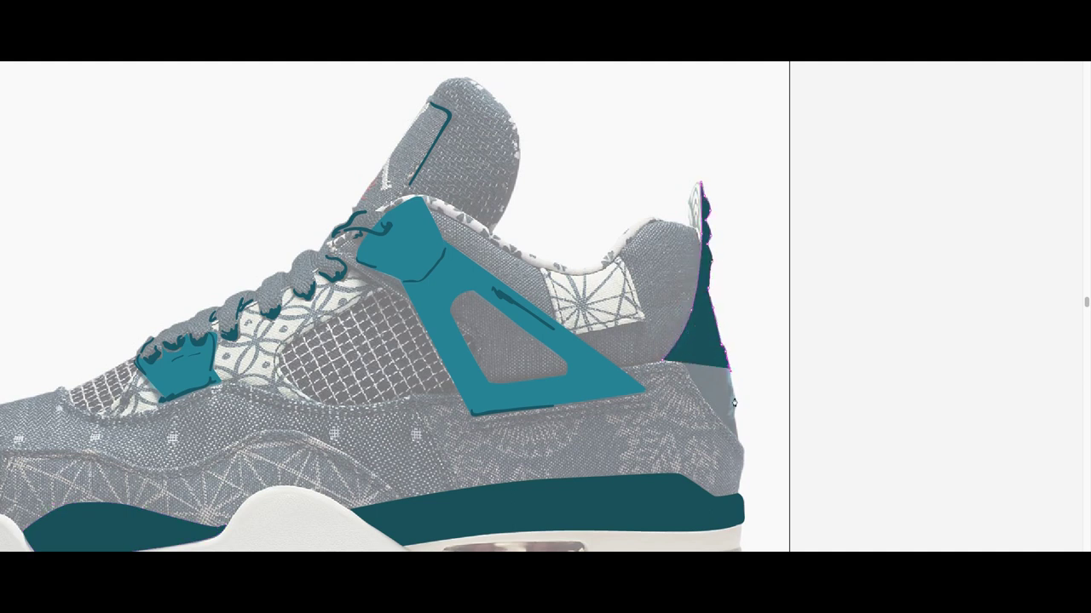
click(673, 359)
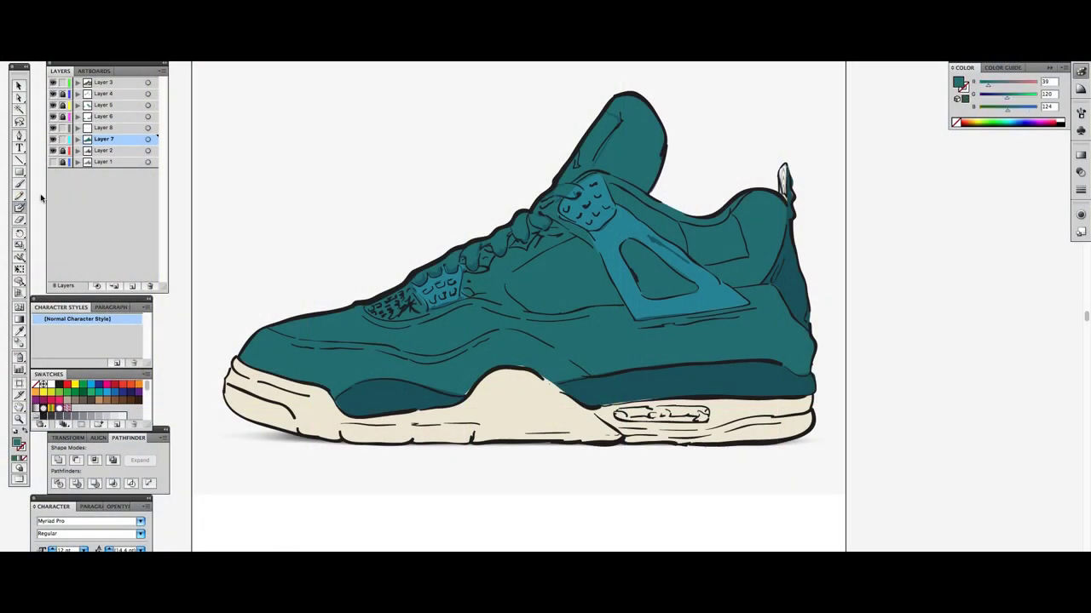
Step: Activate Layer 8, then show and select the Layer 6 shading layer
key(shift+e)
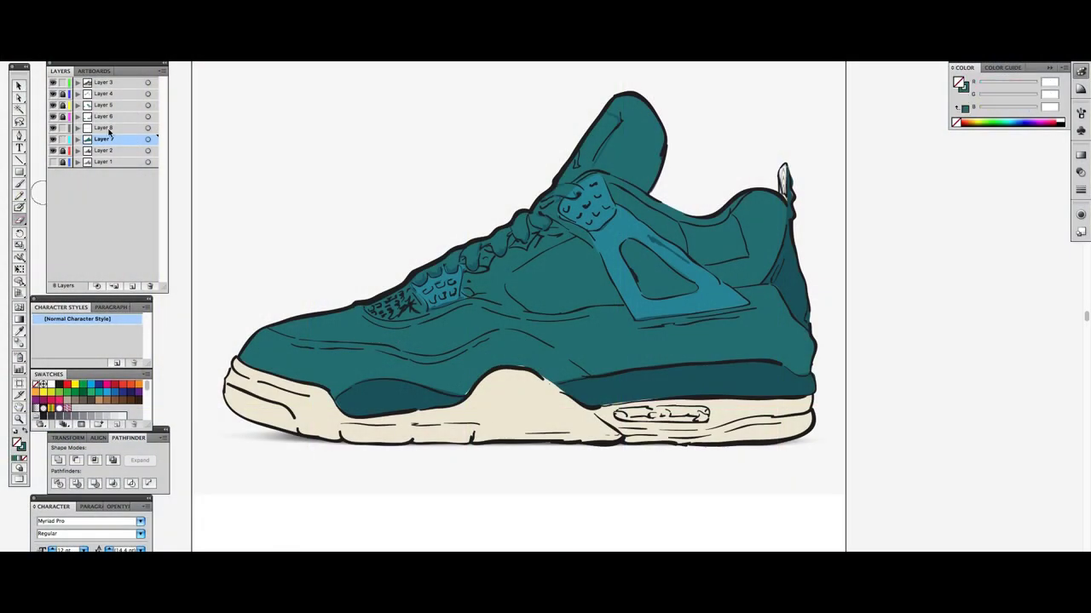
click(103, 127)
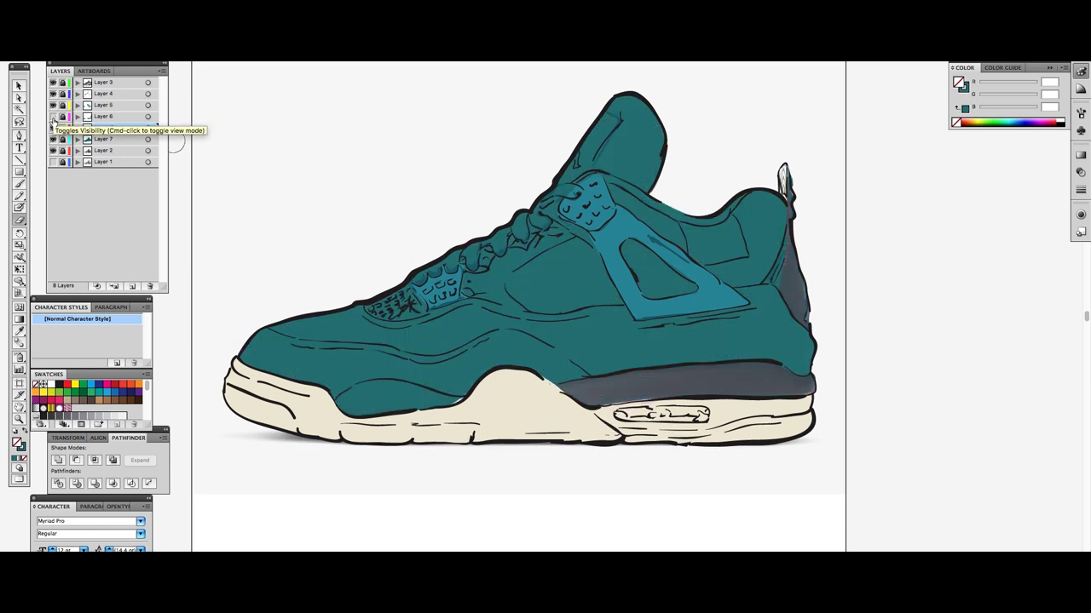
click(103, 116)
key(i)
click(626, 387)
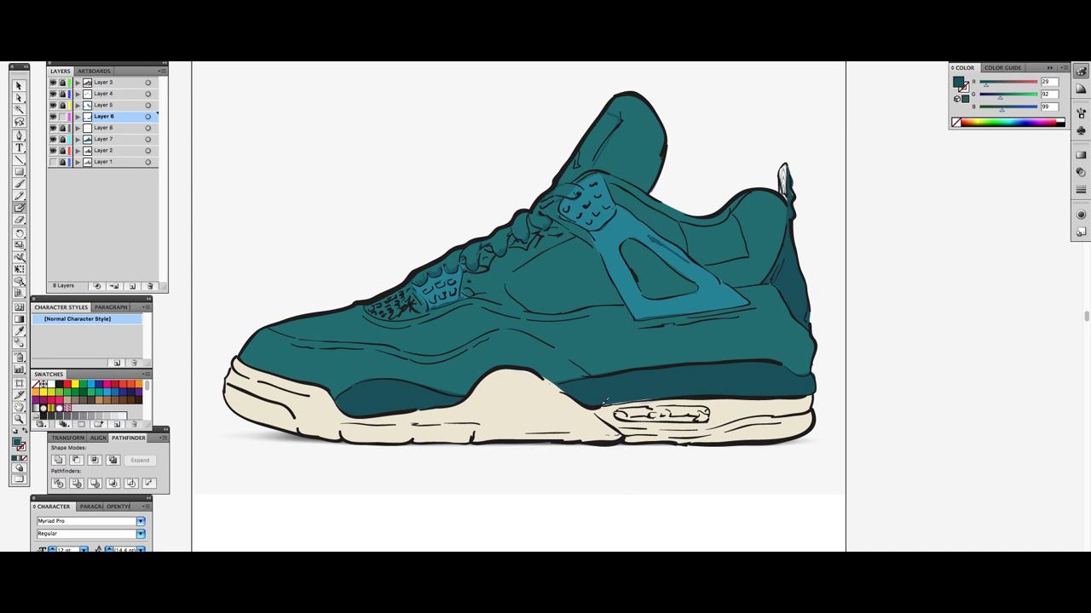
Step: Adjust the fill swatch, move Layers 10–11 above Layer 8 and the photo layer to the top
key(x)
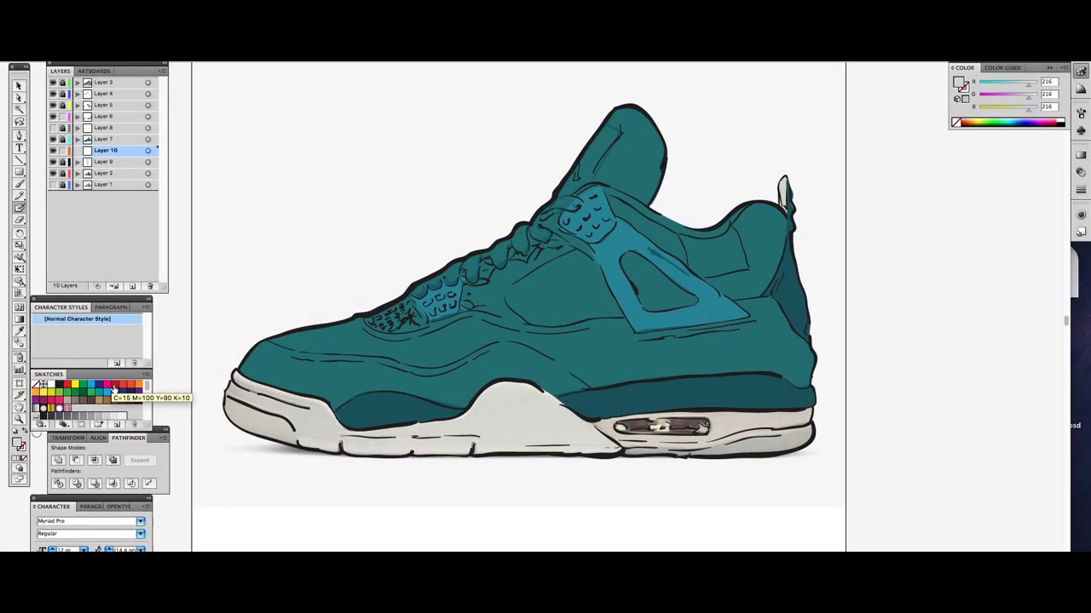
click(114, 400)
key(shift+x)
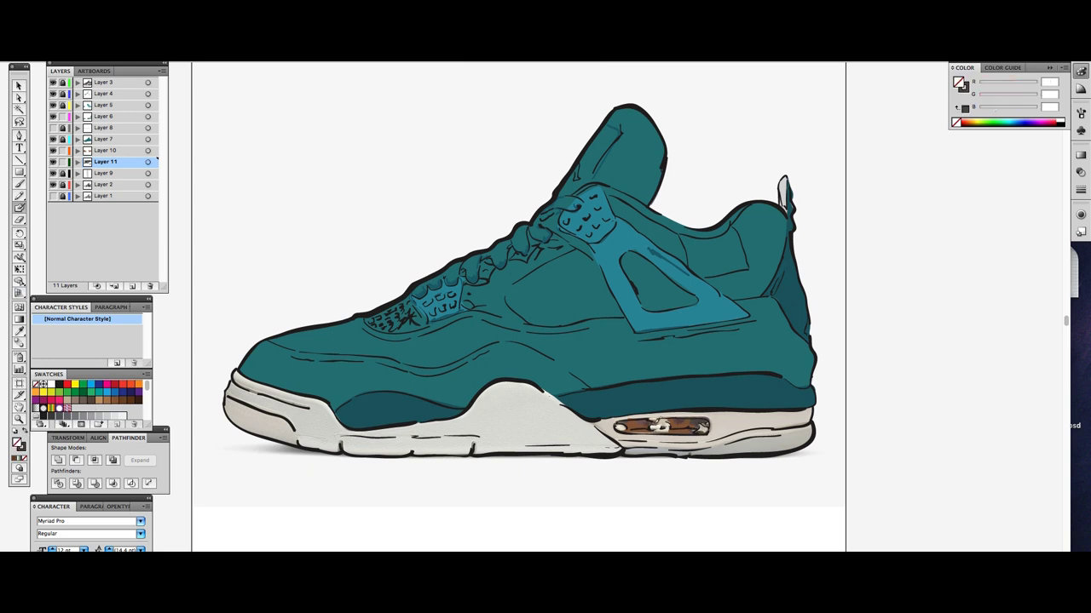
drag(106, 162, 106, 128)
drag(102, 184, 103, 83)
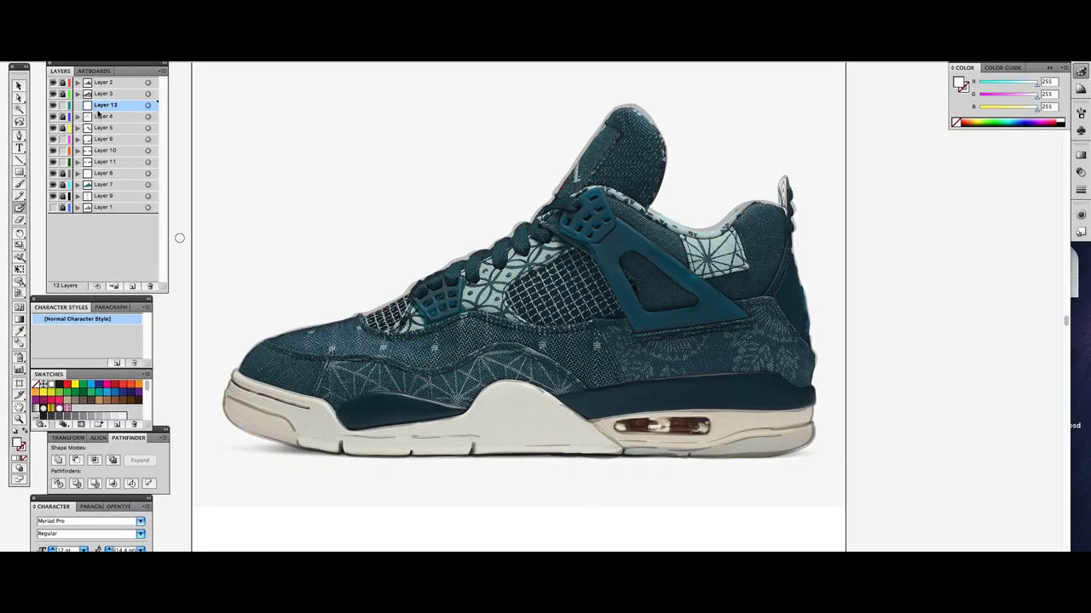
Step: Undo the stray white strokes on the midsole and side panel
scroll(614, 373, down, 1)
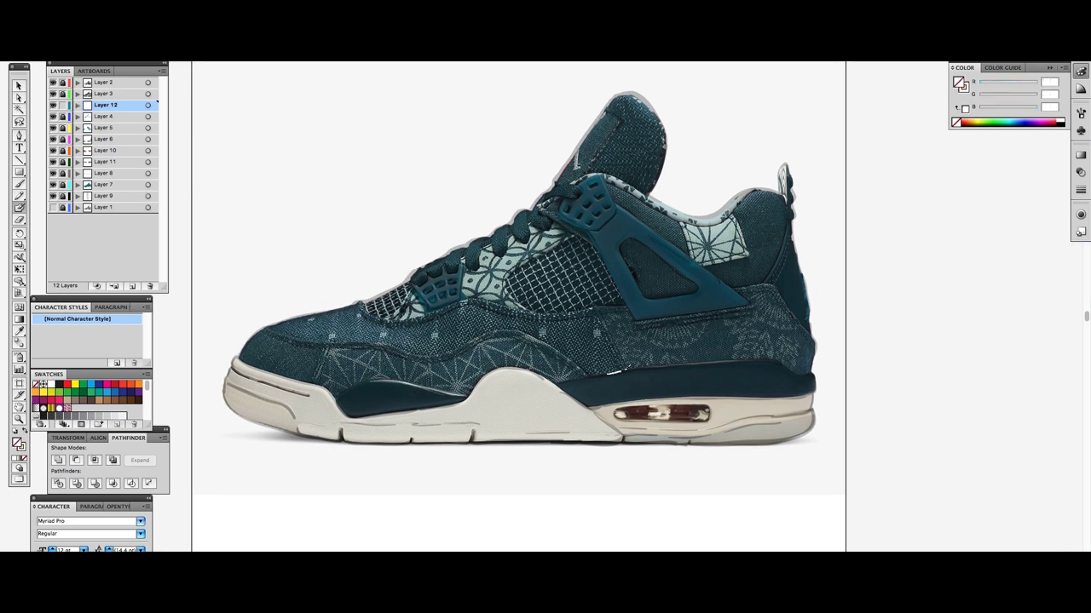
key(ctrl+z)
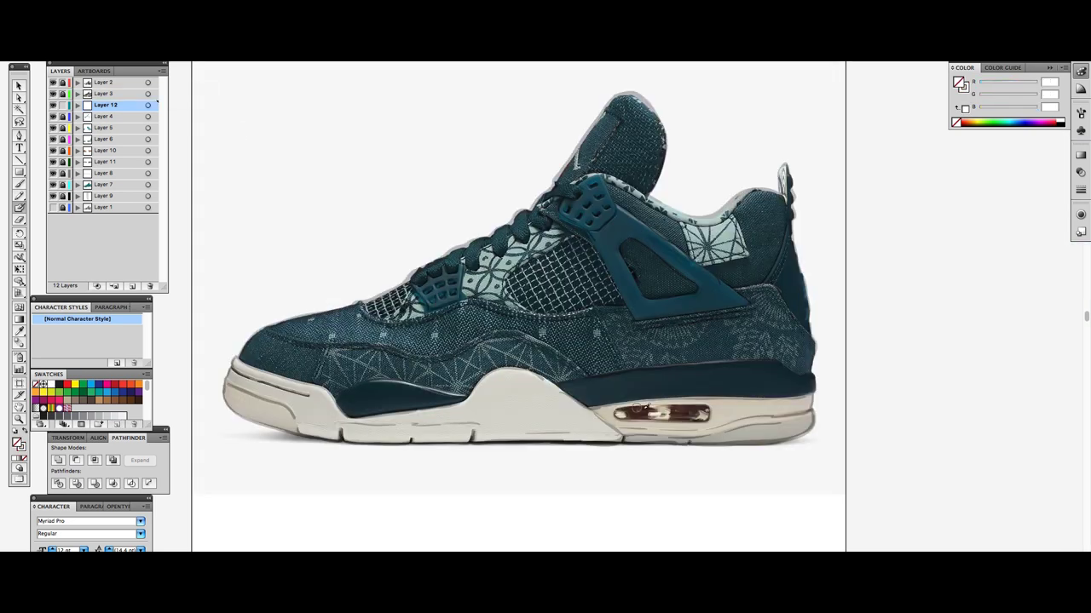
key(ctrl+z)
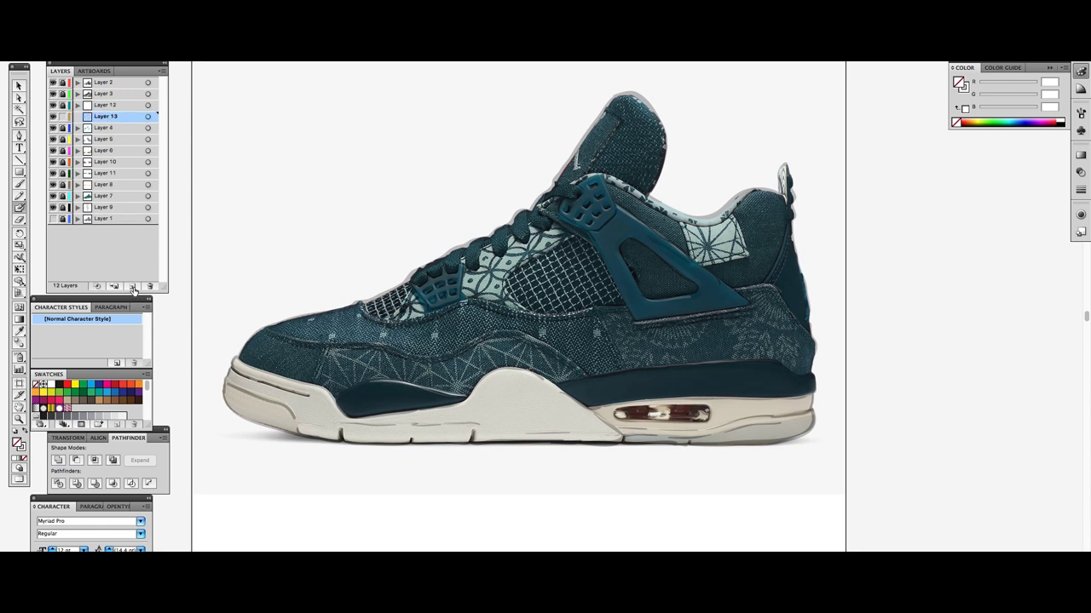
Step: Set the fill to a pale sea-green (189/214/202) in the Color Picker
click(64, 385)
double_click(17, 441)
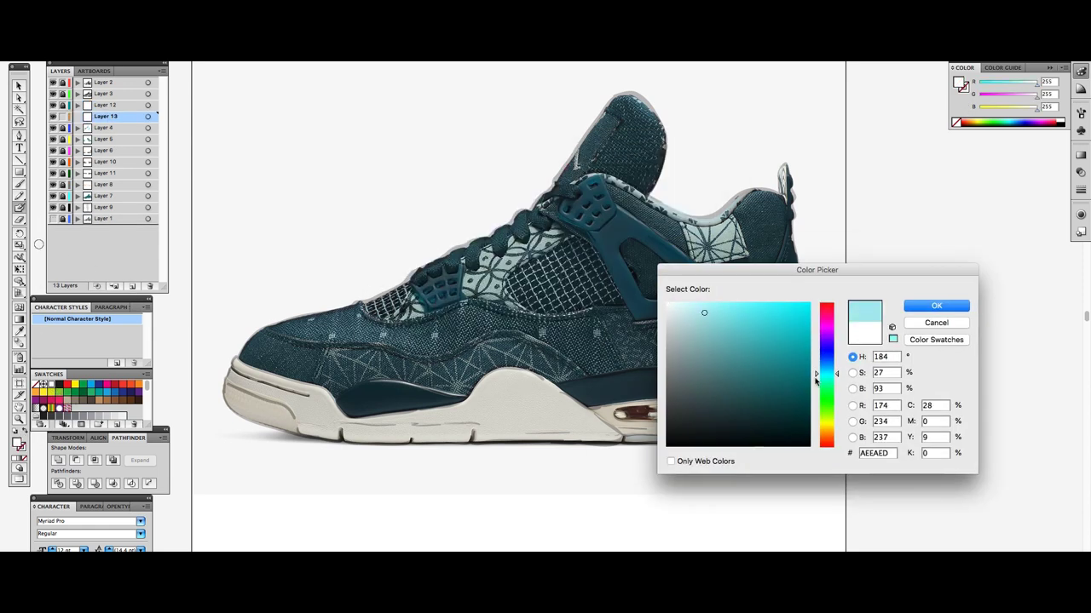
click(827, 407)
click(675, 312)
click(937, 306)
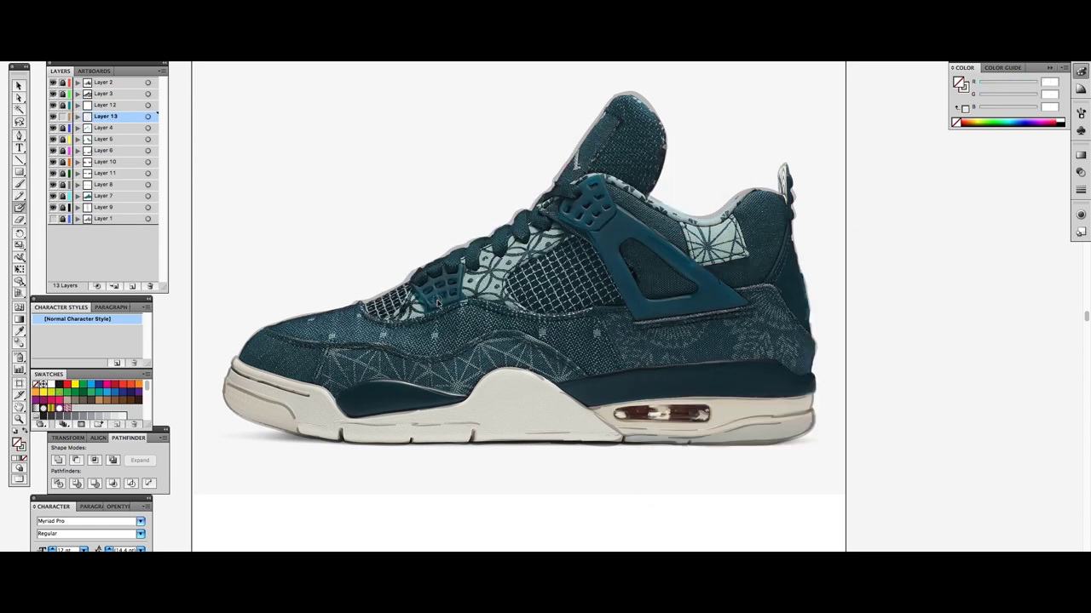
double_click(17, 441)
click(740, 263)
drag(798, 197, 431, 288)
click(508, 397)
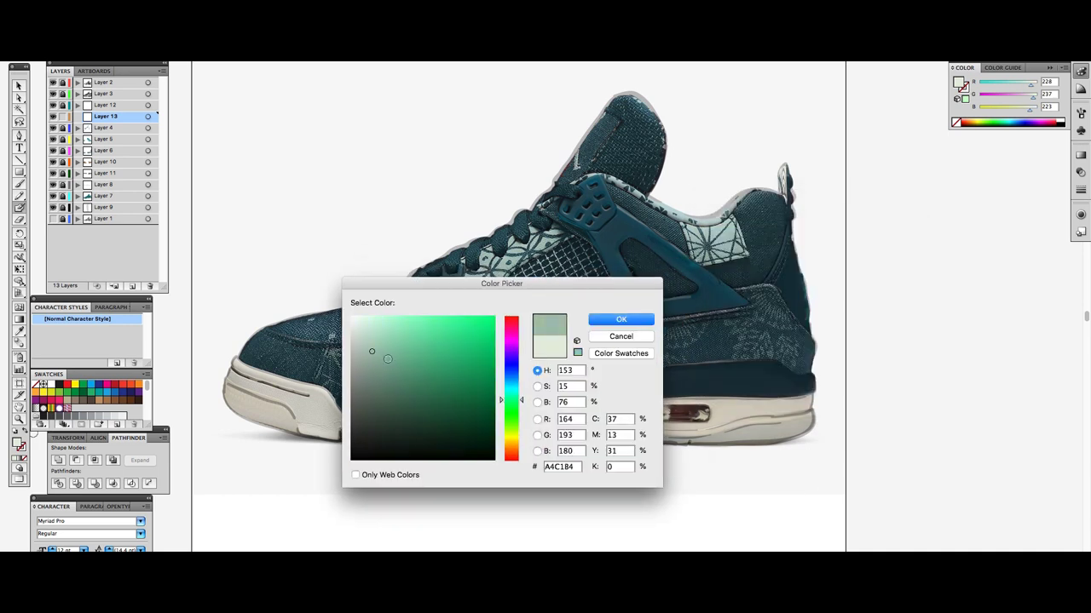
click(602, 319)
Step: Clear the fill and move the photo layer below the Layer 3 outlines
key(x)
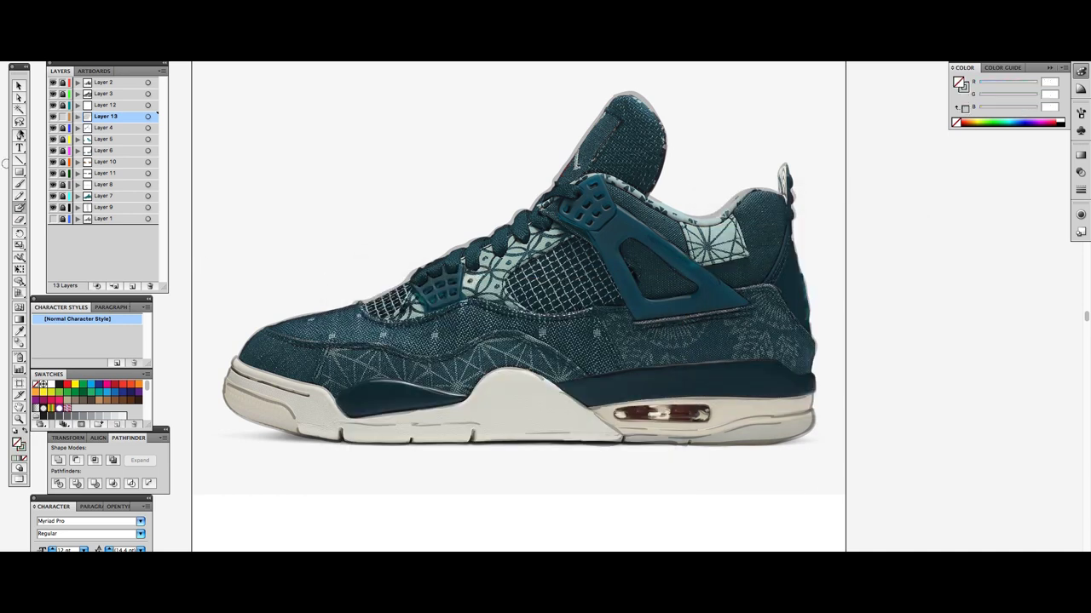
key(ctrl+plus)
key(ctrl+plus)
drag(104, 82, 104, 95)
Step: Paint a light green shape on Layer 13 and adjust the fill colour
click(105, 116)
key(x)
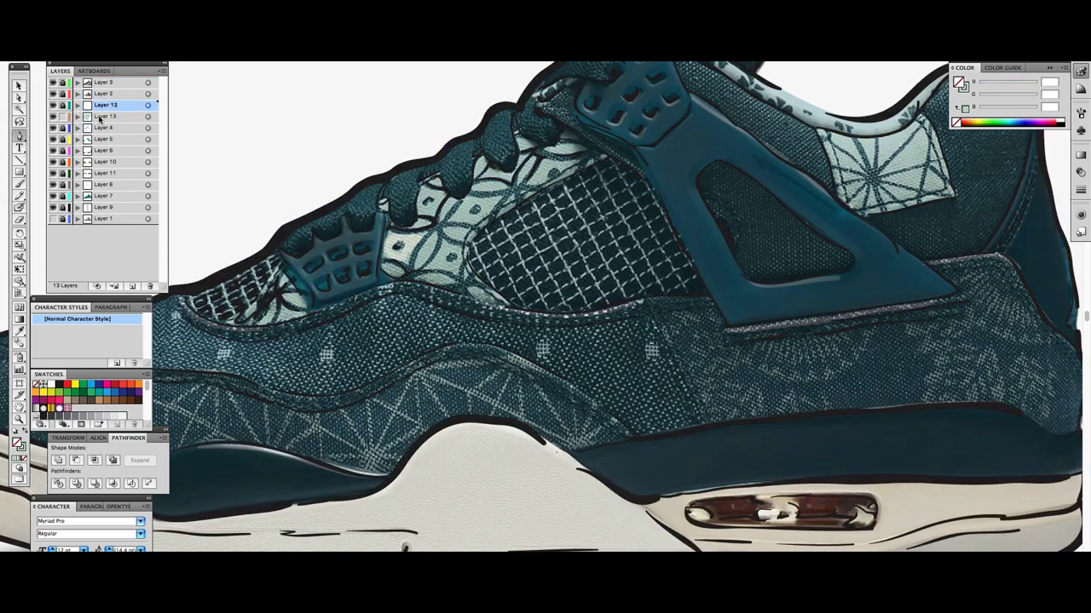
drag(238, 323, 235, 328)
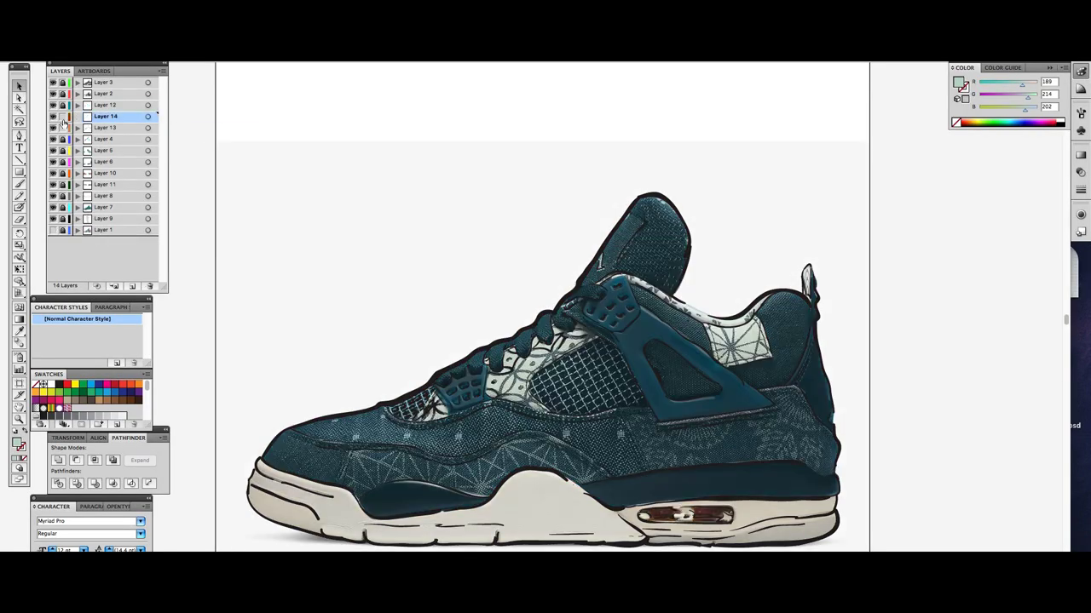
double_click(18, 445)
drag(451, 202, 478, 188)
key(Escape)
Step: Toggle the reference photo to compare, then undo the teal scribble on the tongue
click(53, 93)
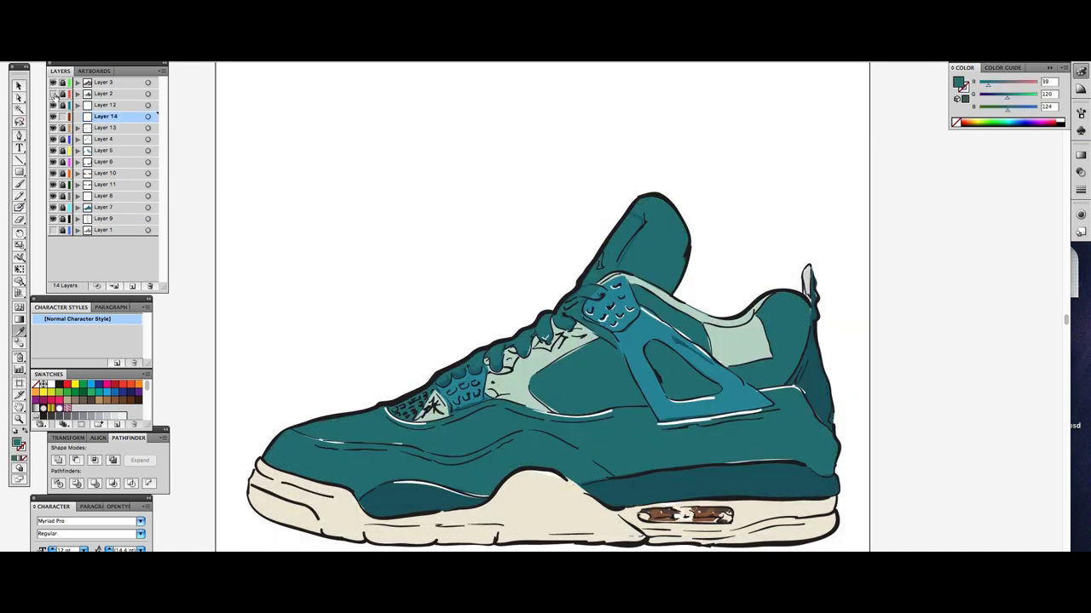
click(53, 93)
key(ctrl+plus)
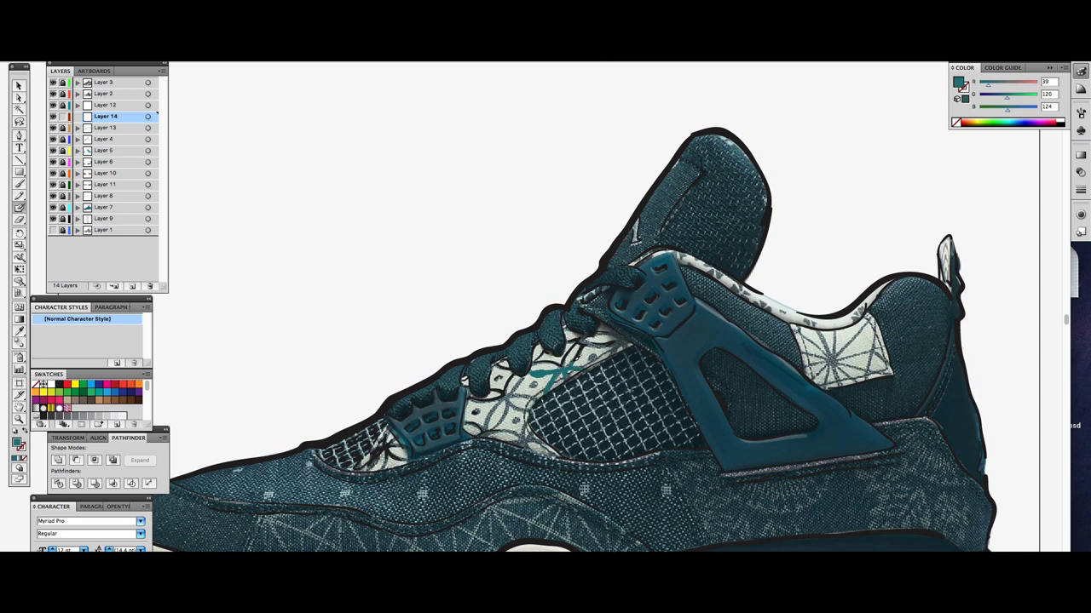
key(slash)
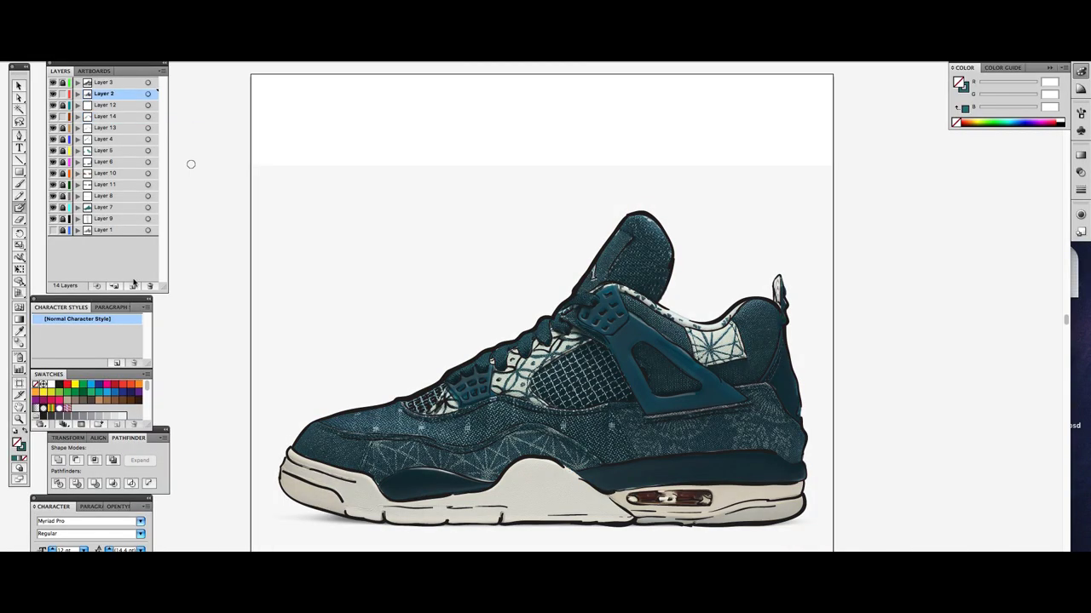
Step: Select Layer 13 and add a new layer above it for the pattern details
click(111, 128)
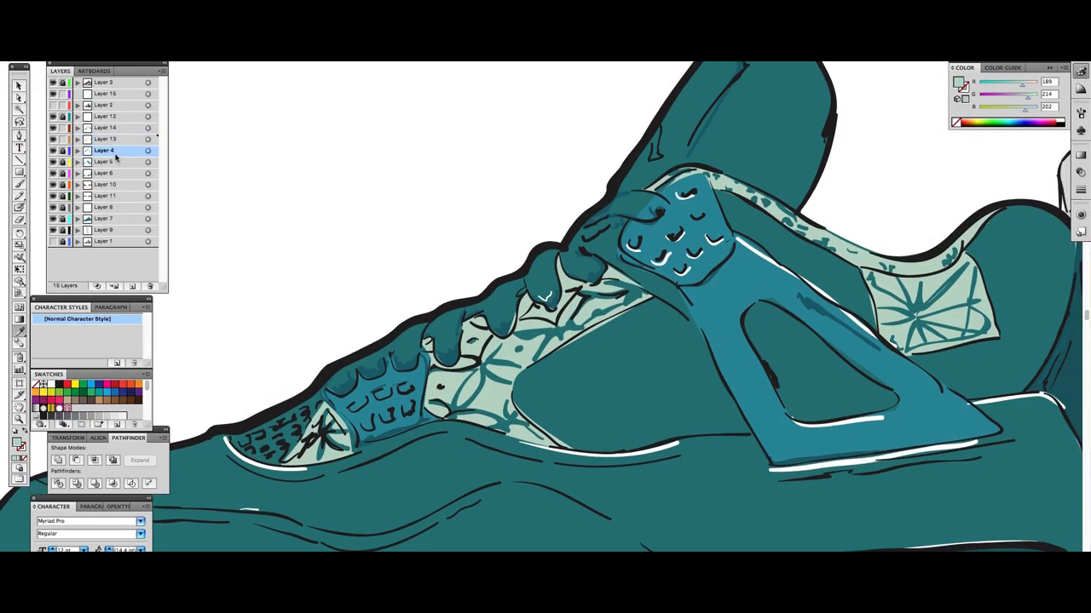
click(132, 286)
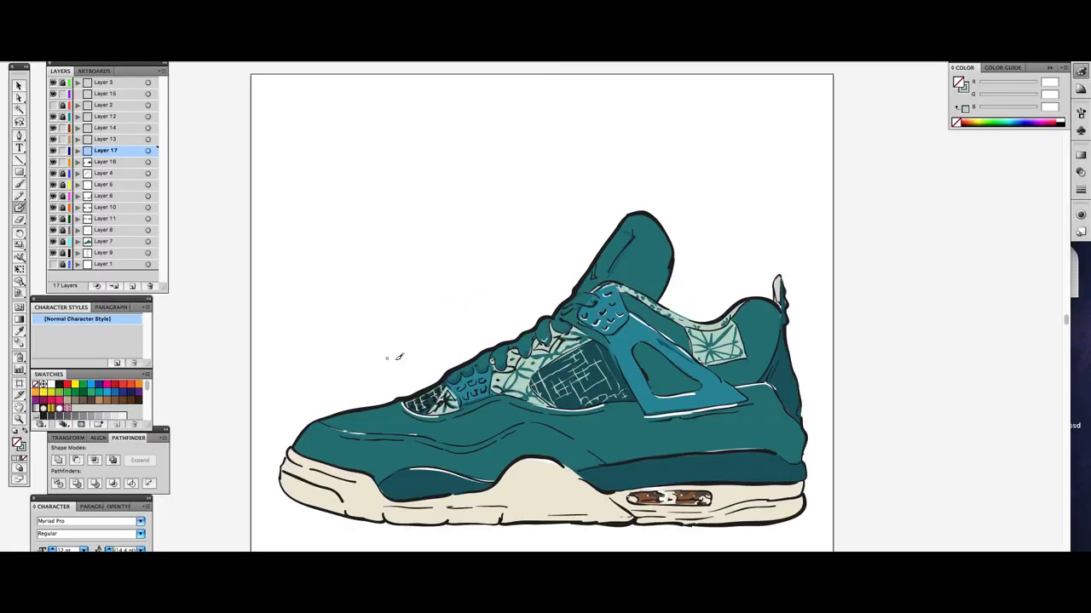
Step: Toggle the reference photo's visibility, leaving it shown over the illustration
click(53, 103)
click(53, 151)
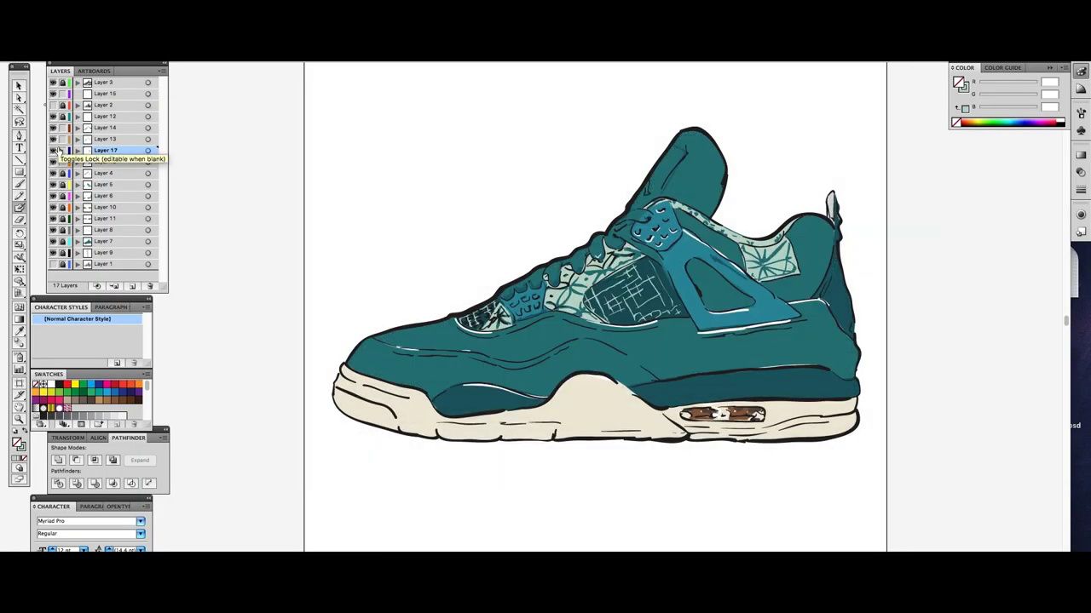
click(53, 104)
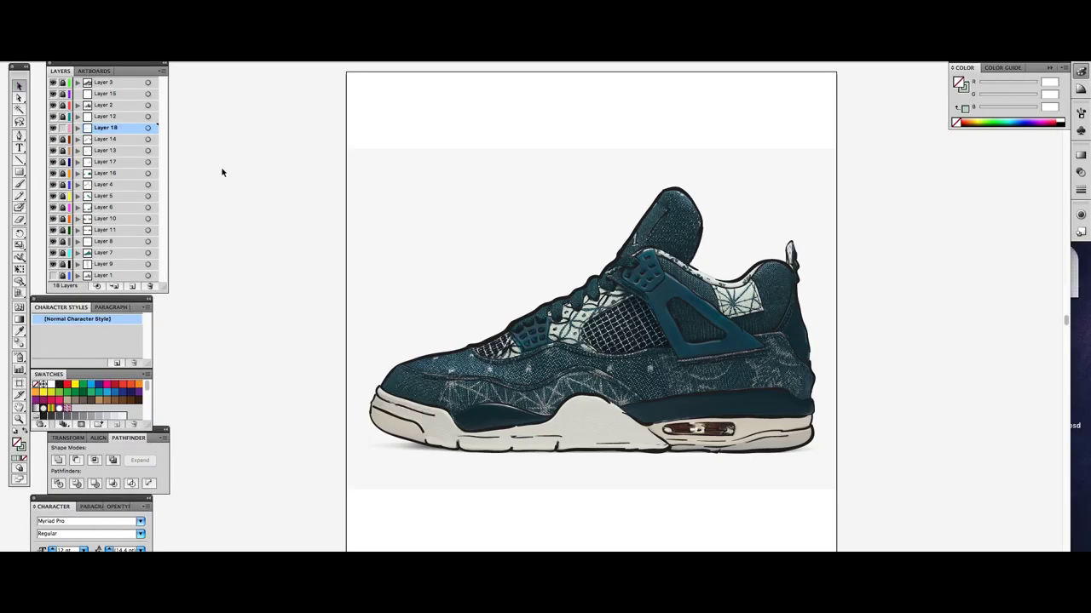
Step: Toggle the reference photo and select Layer 6 as the insertion point
key(ctrl+f)
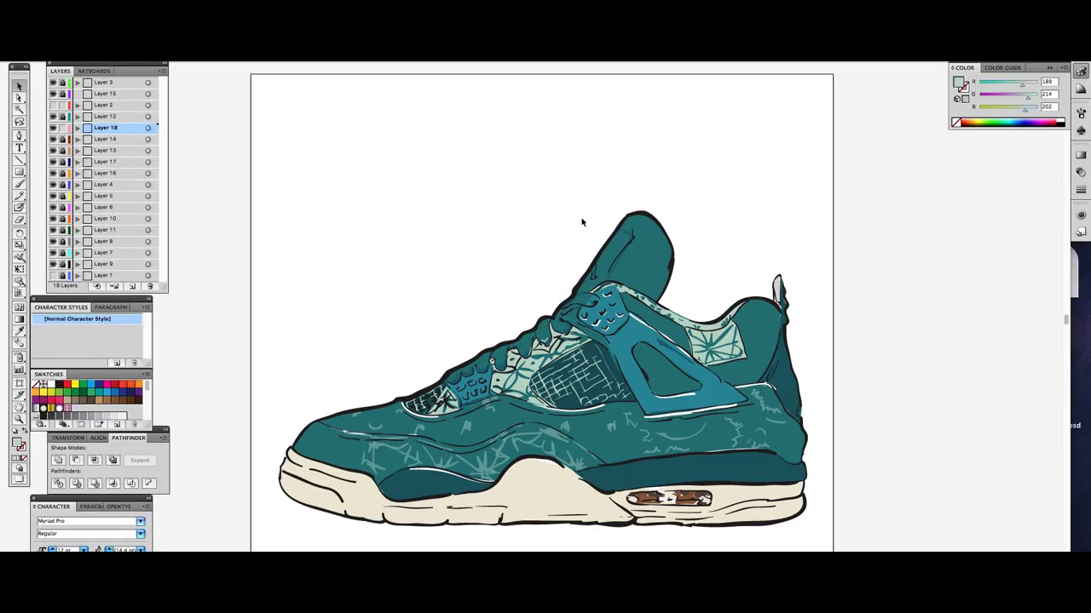
click(53, 104)
click(53, 105)
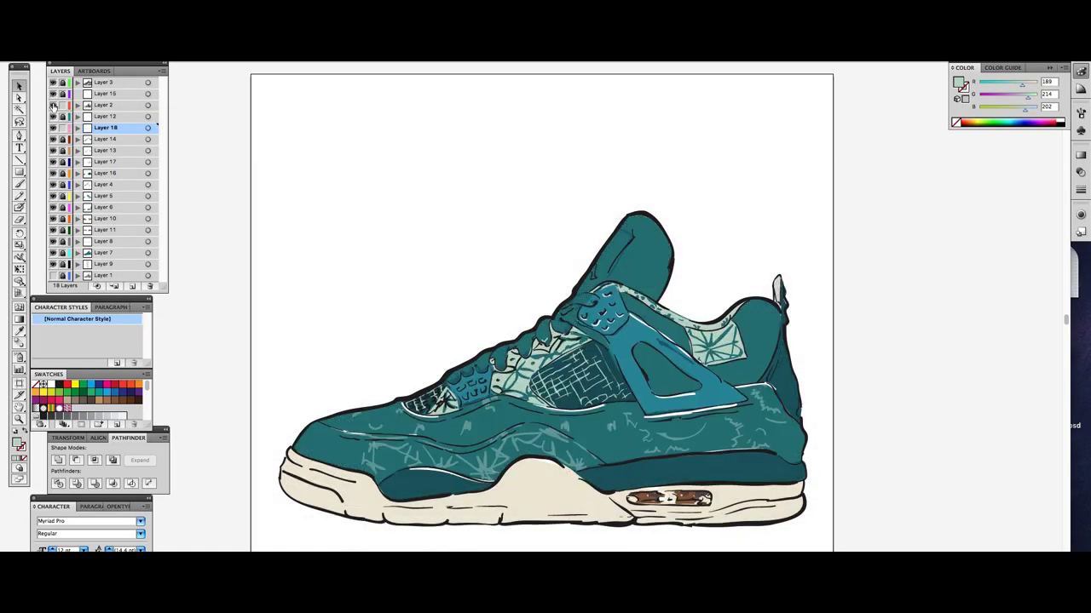
click(148, 105)
click(205, 328)
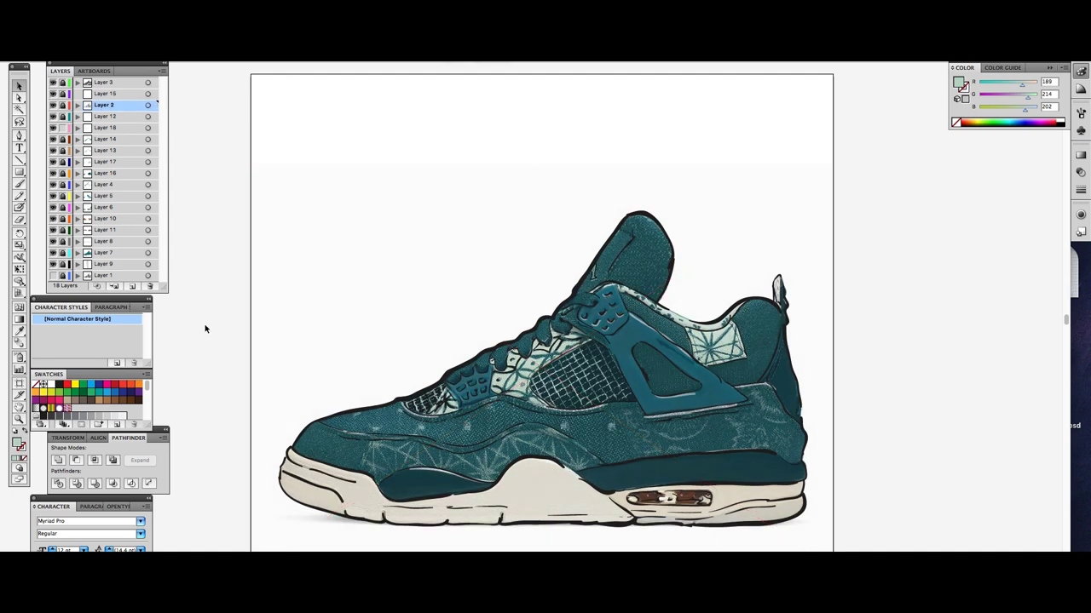
click(104, 253)
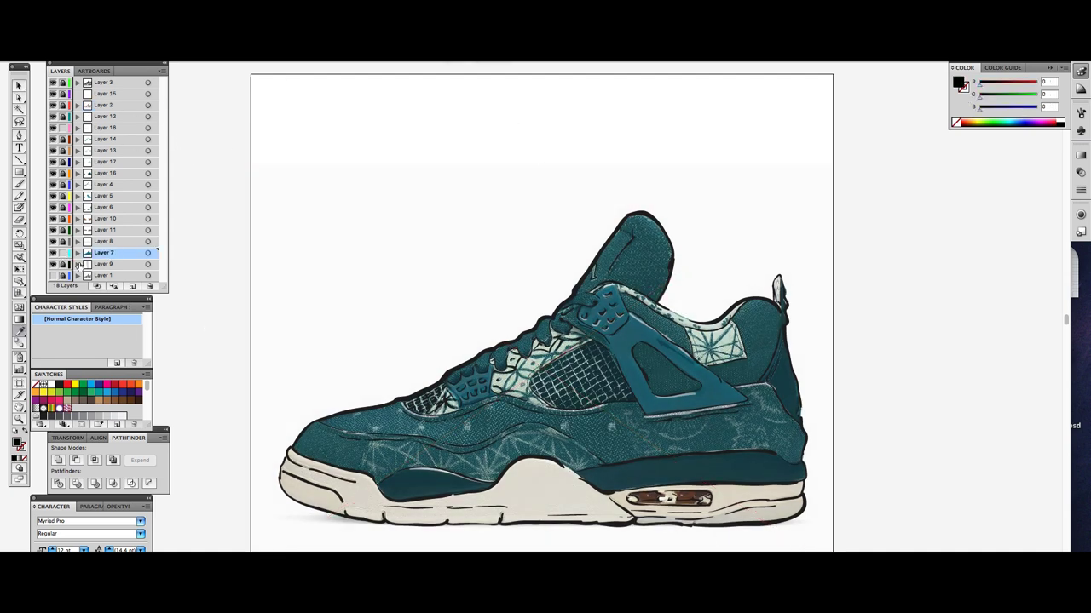
click(75, 207)
click(53, 105)
Step: Add Layer 19 with a dark teal fill, then test and undo a Blob Brush stroke
click(132, 286)
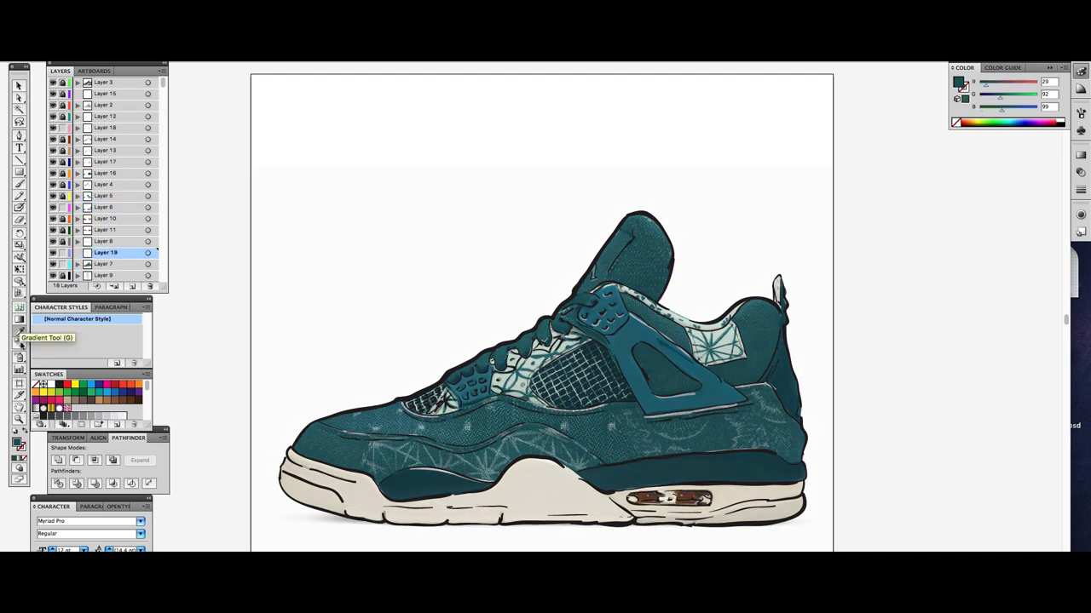
double_click(17, 442)
click(658, 173)
click(94, 104)
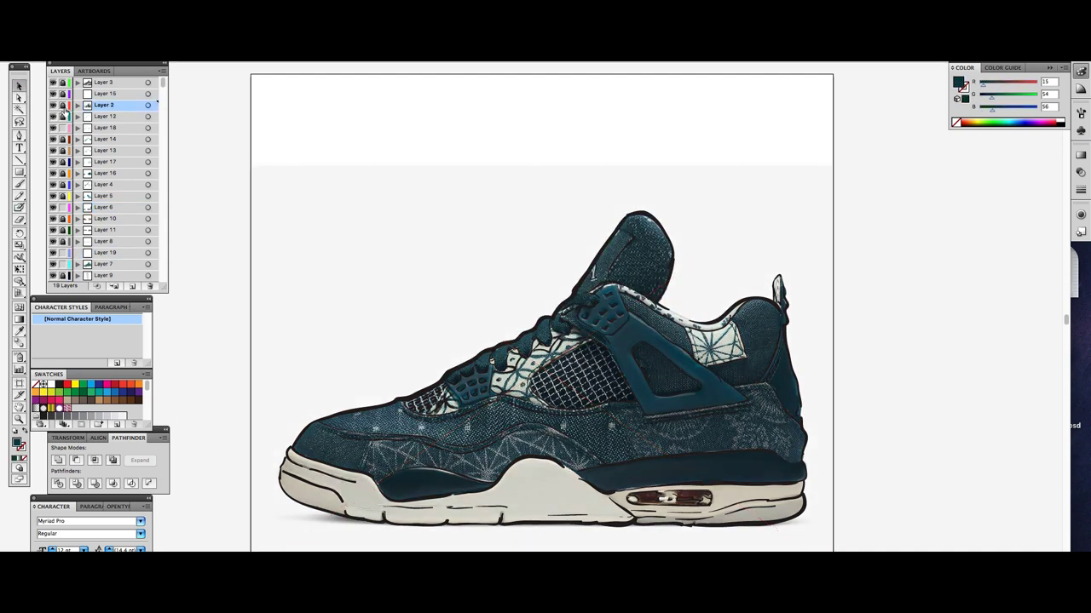
click(106, 241)
key(shift+b)
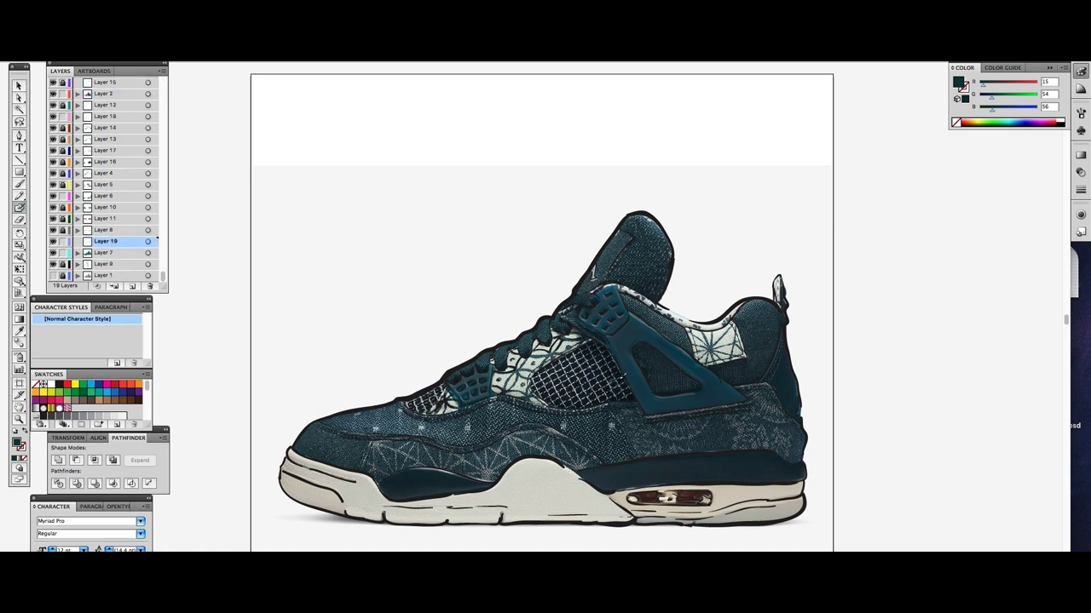
drag(648, 280, 655, 271)
key(ctrl+z)
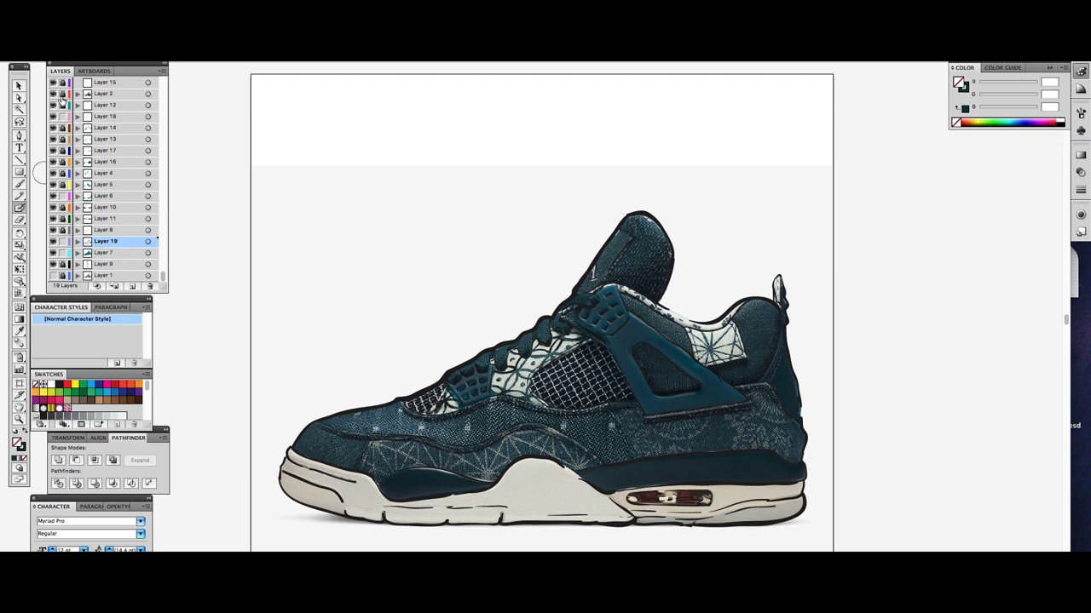
Step: Hide the Layer 2 reference photo and deselect all artwork to view the teal illustration
click(53, 93)
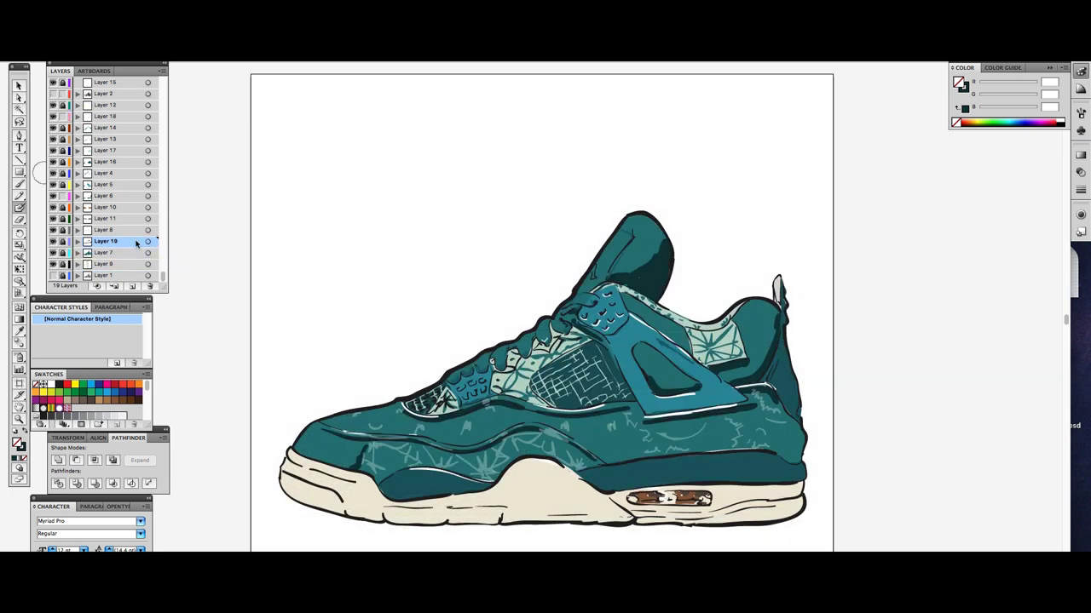
key(v)
click(797, 481)
key(ctrl+shift+a)
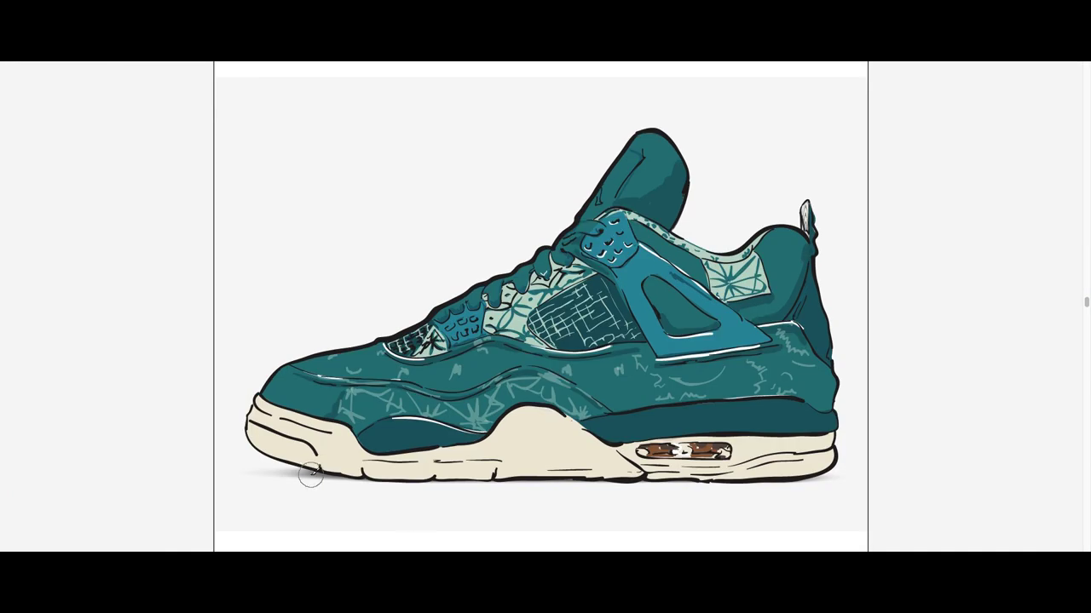
Step: Paint black Blob Brush shadow strokes beneath the front and middle of the sole
drag(310, 476, 375, 474)
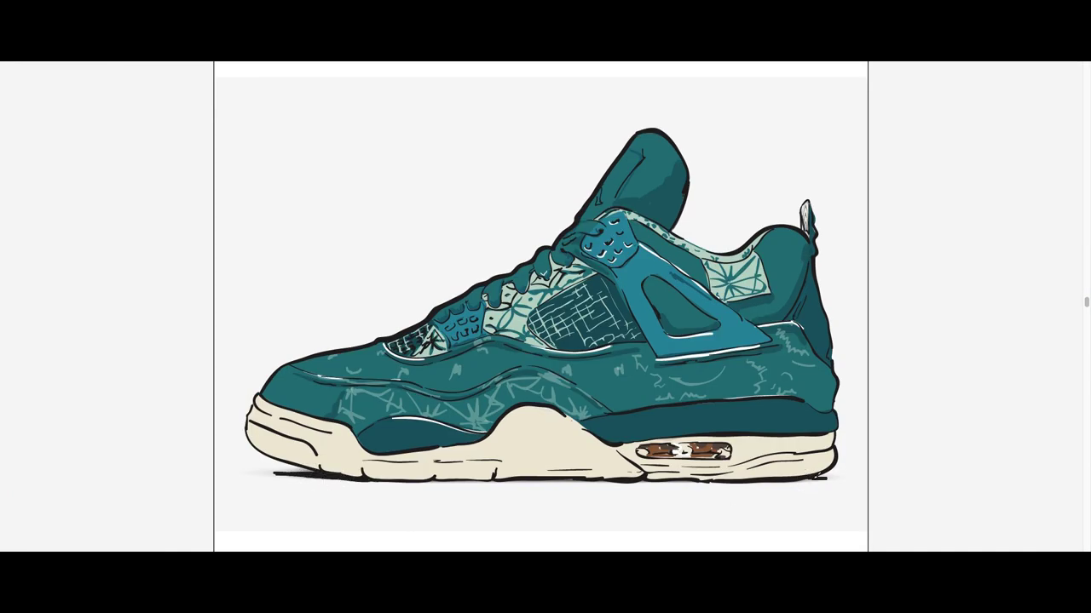
drag(436, 479, 641, 484)
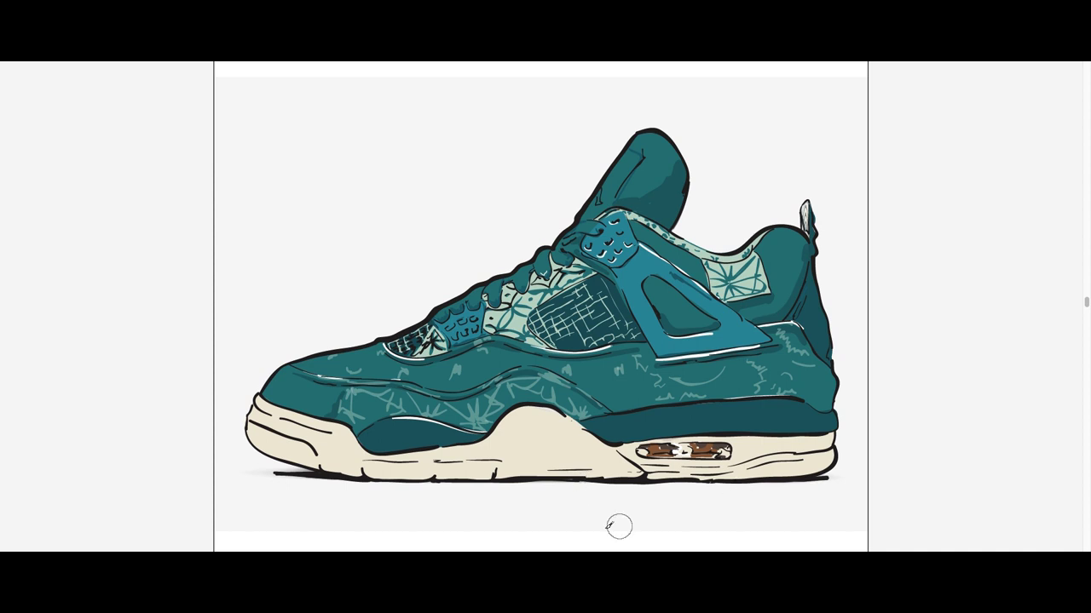